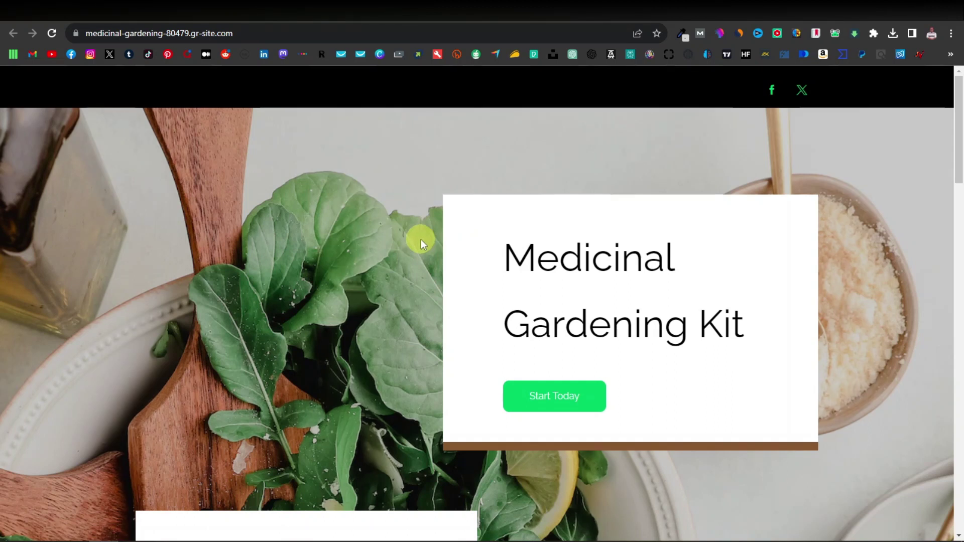
Review the Medicinal Gardening Kit landing page, including its name and email sign-up form, text sections and closing Start Gardening Now area
scroll(421, 239, down, 3)
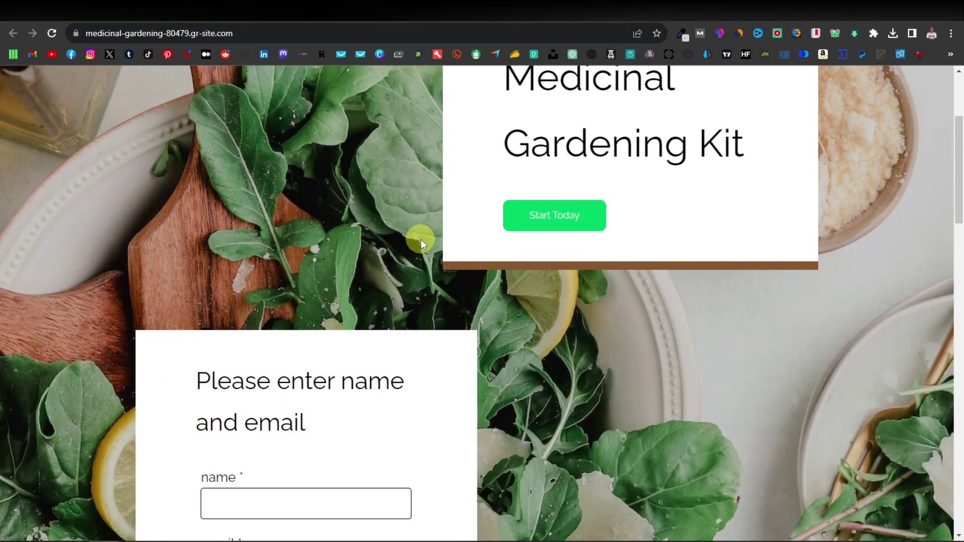
scroll(421, 240, down, 4)
scroll(420, 240, down, 1)
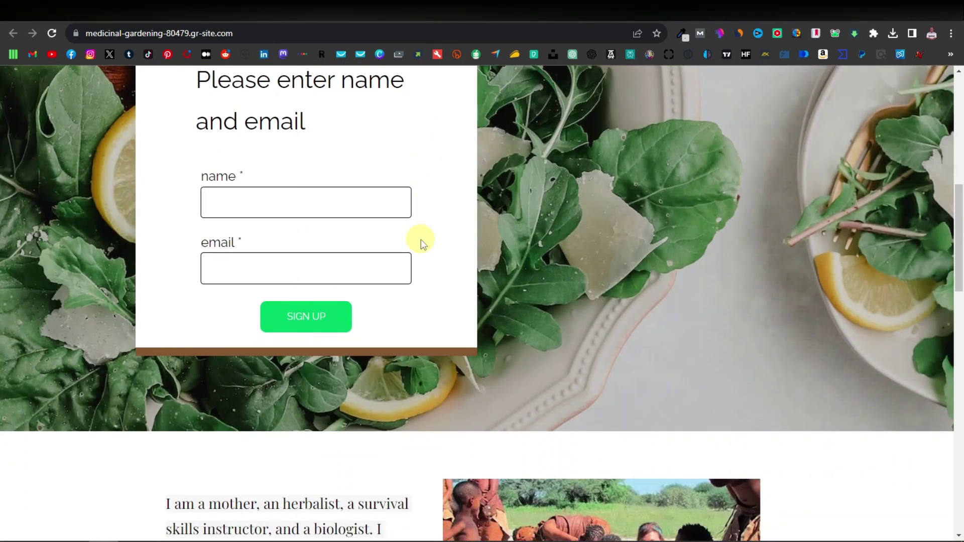
scroll(421, 239, up, 1)
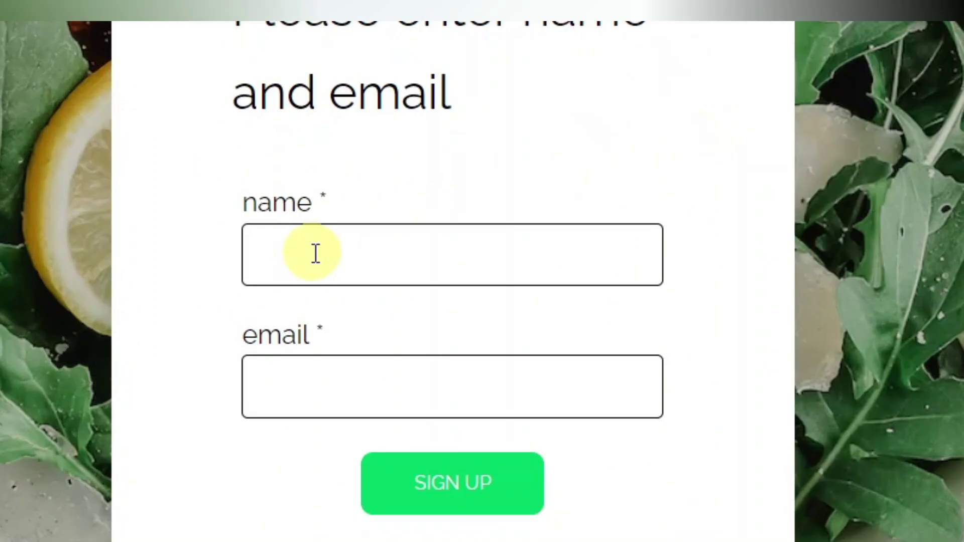
scroll(237, 262, down, 1)
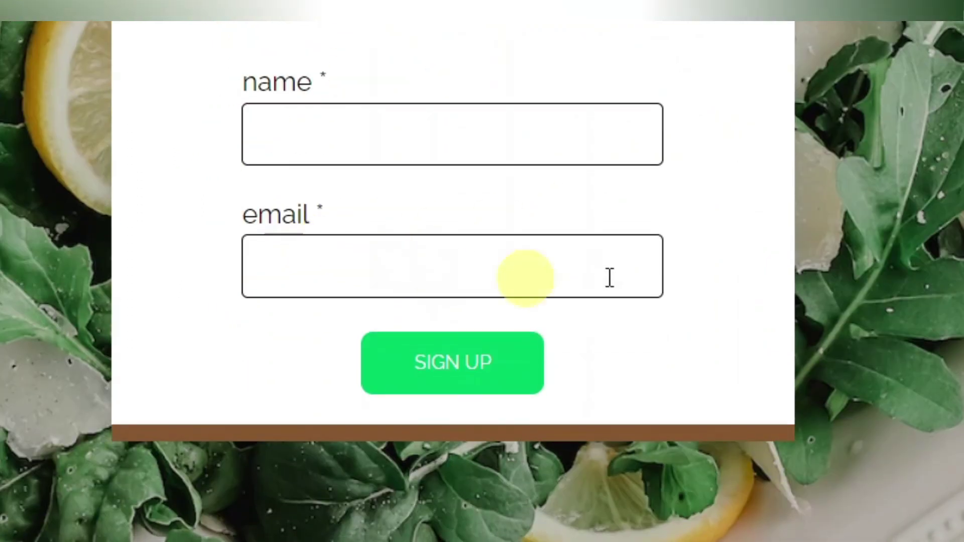
scroll(623, 226, up, 2)
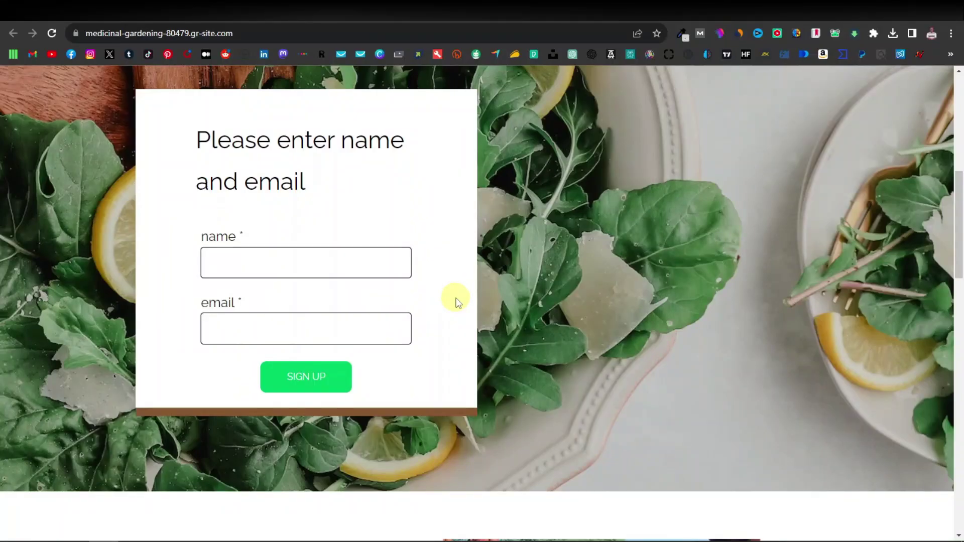
scroll(458, 301, up, 8)
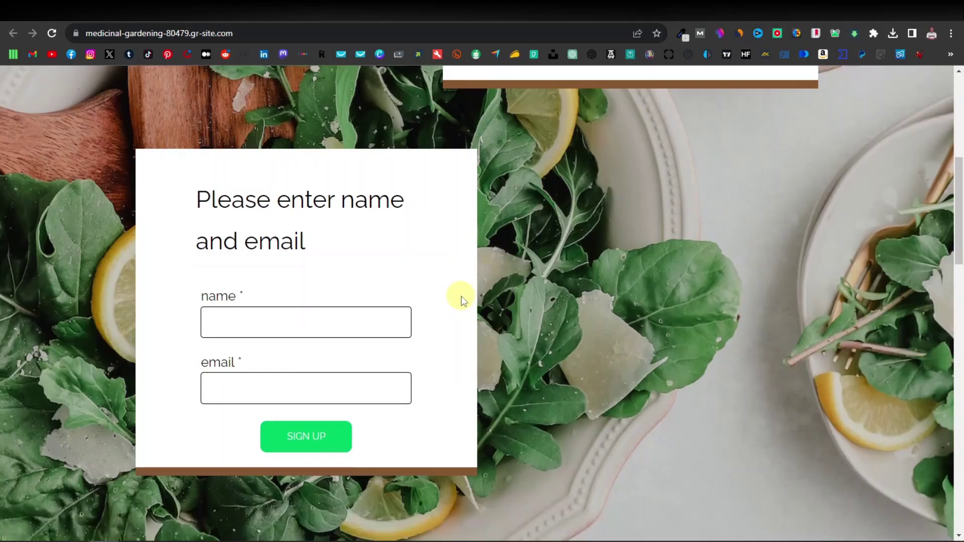
scroll(462, 300, down, 10)
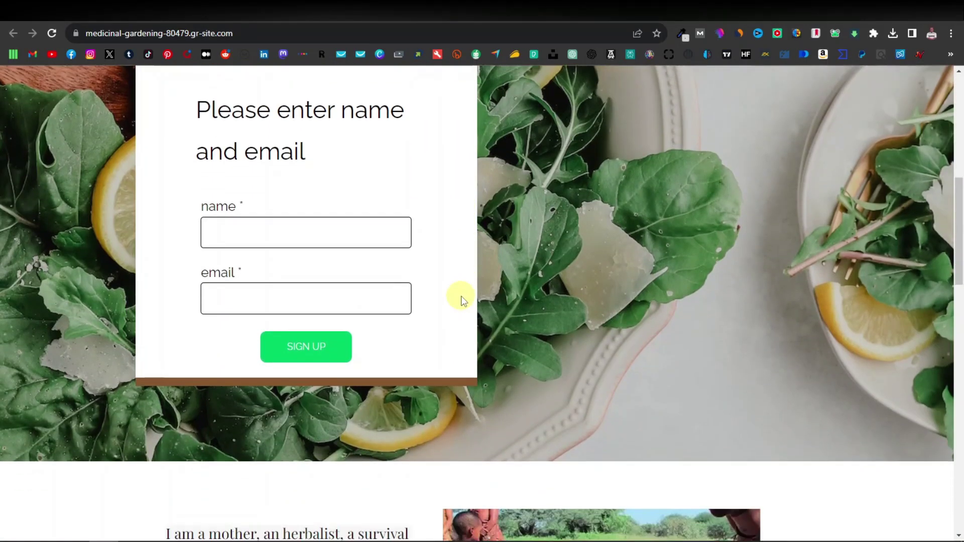
scroll(462, 296, down, 5)
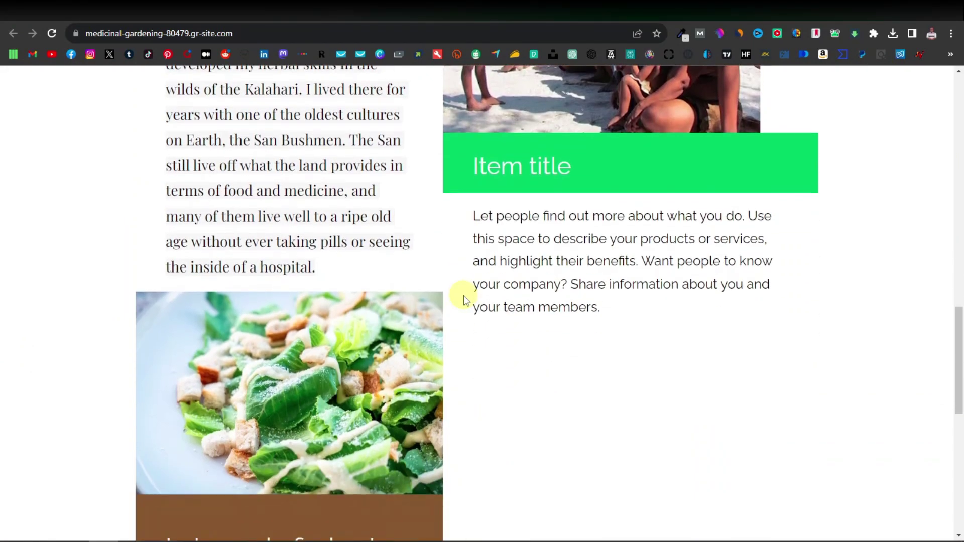
scroll(469, 297, down, 5)
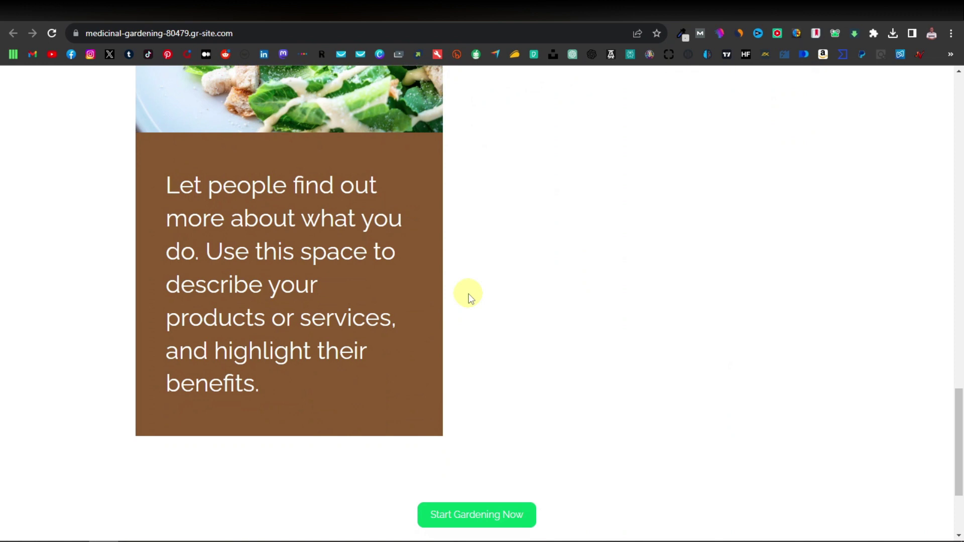
scroll(469, 297, down, 3)
scroll(471, 298, up, 15)
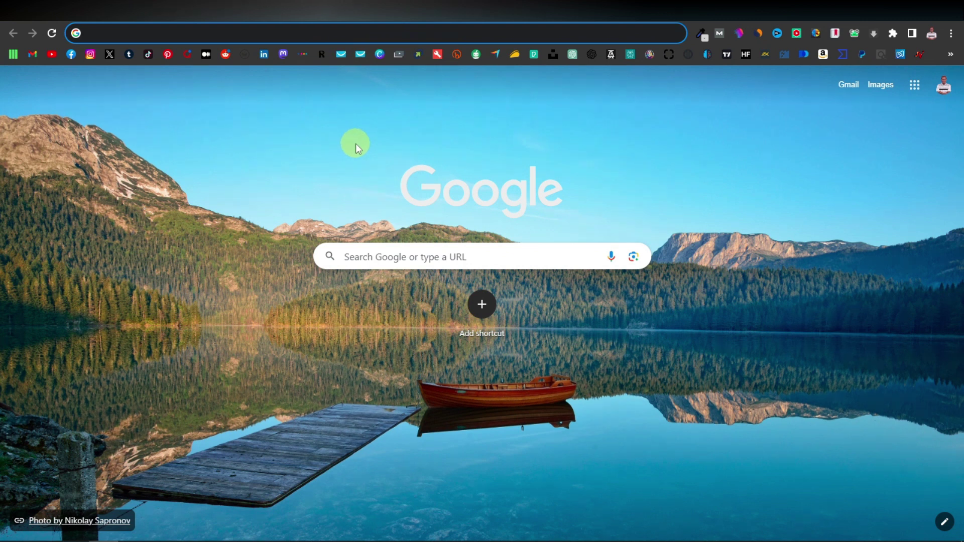
Search Google for "adwords" and open the Google Ads site from the results
text(adw)
key(Down)
key(Down)
key(Return)
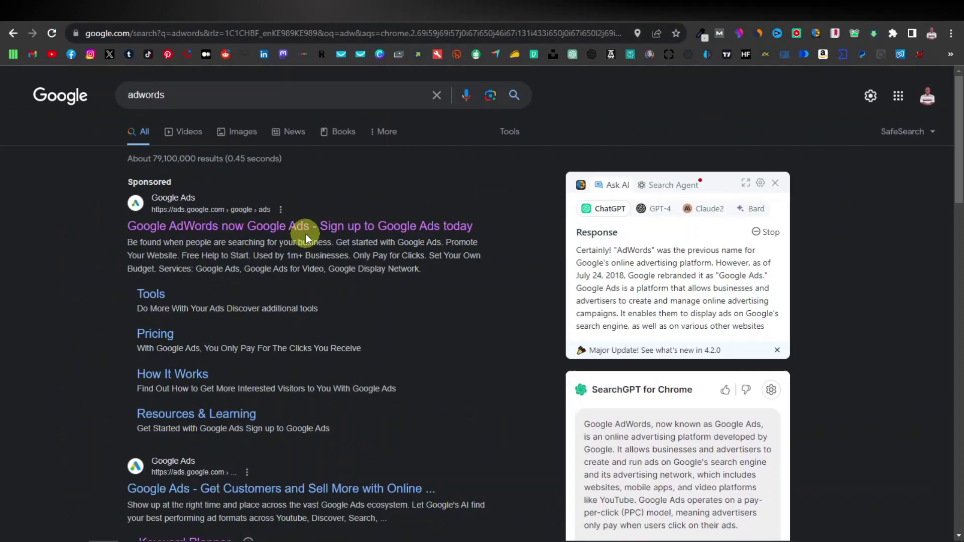
click(422, 442)
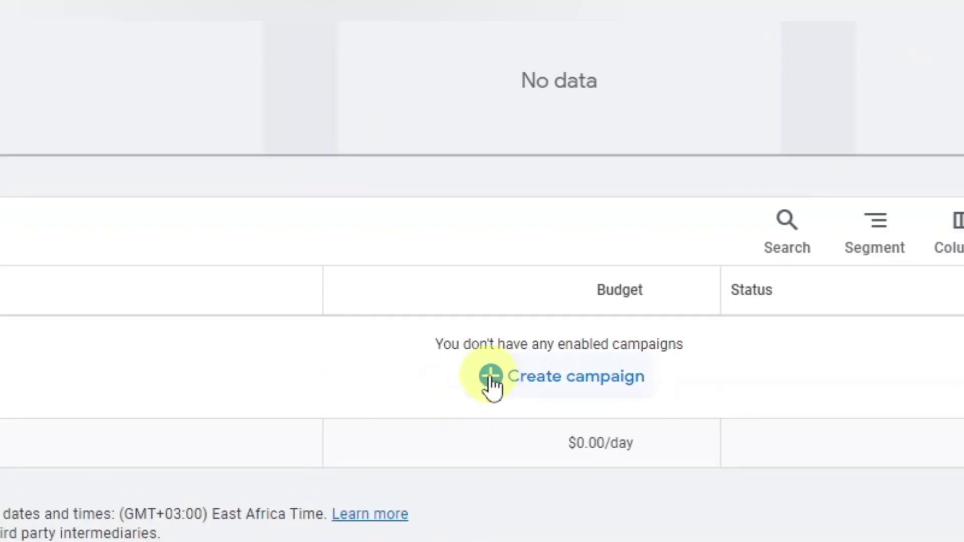
Create a new campaign with the Website traffic objective and accept the Page views conversion goal
click(492, 385)
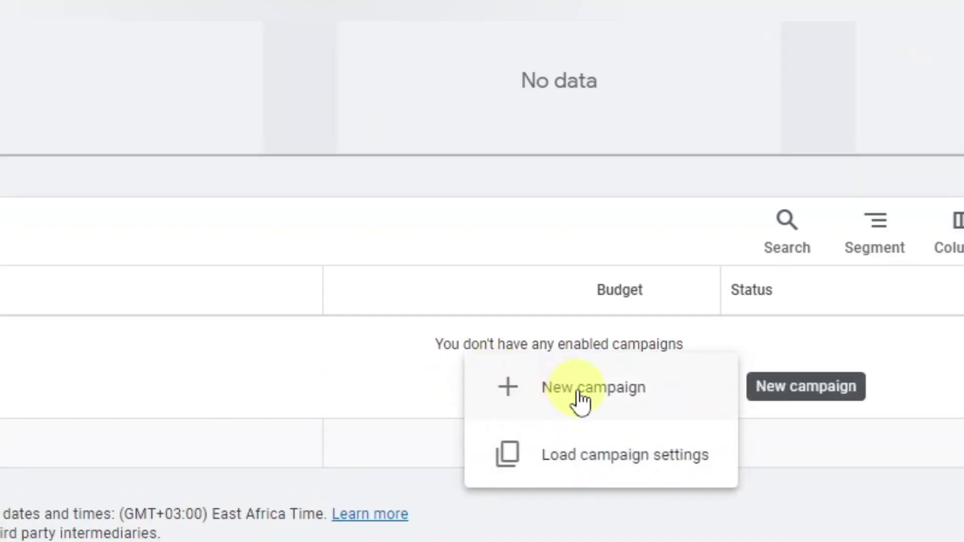
click(578, 394)
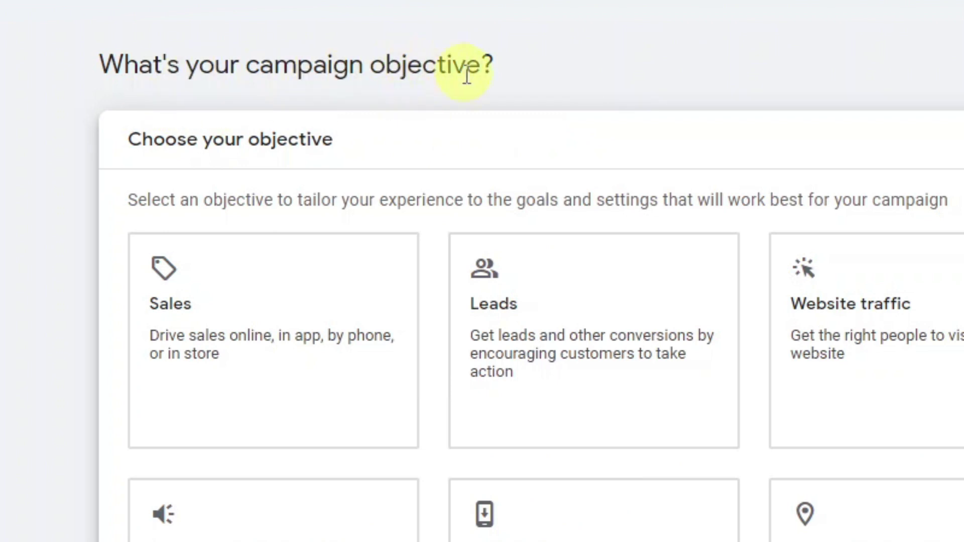
click(871, 351)
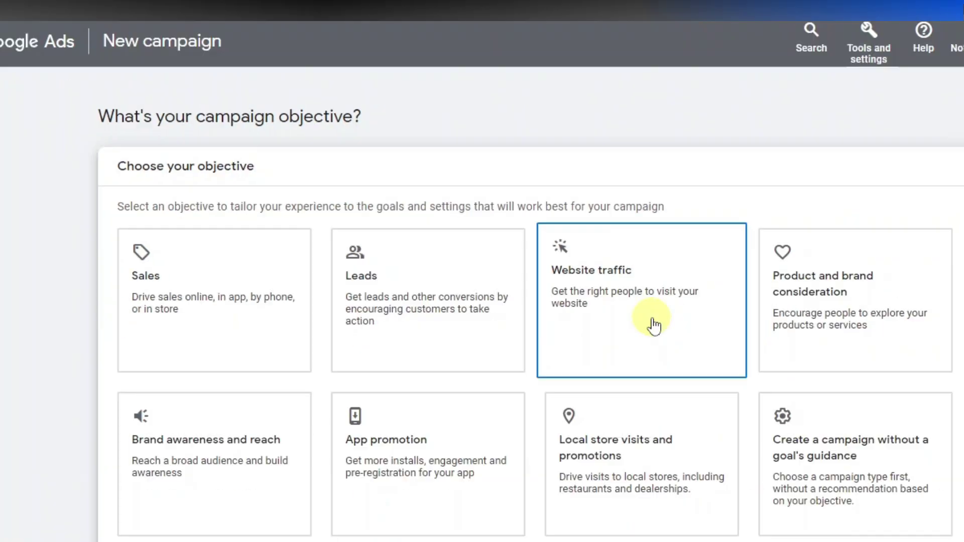
click(824, 381)
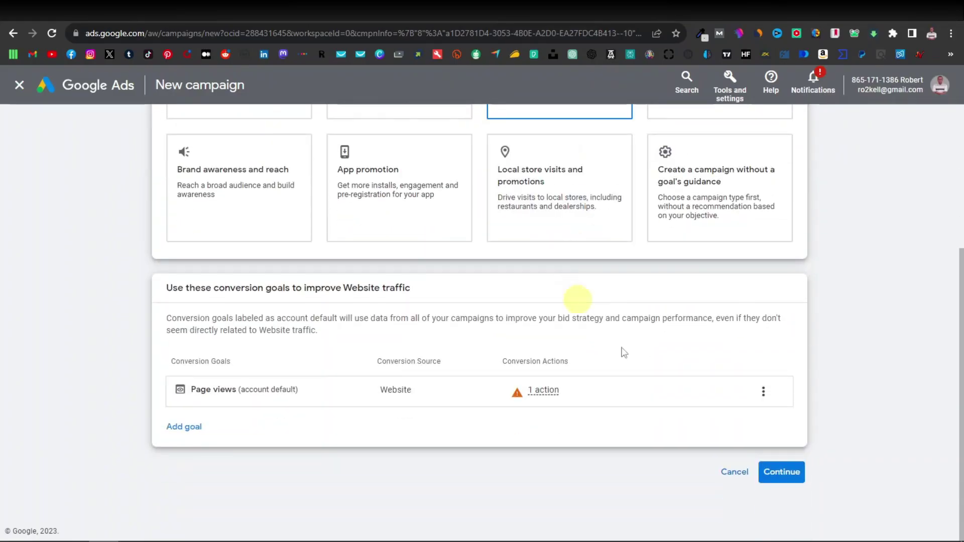
click(782, 473)
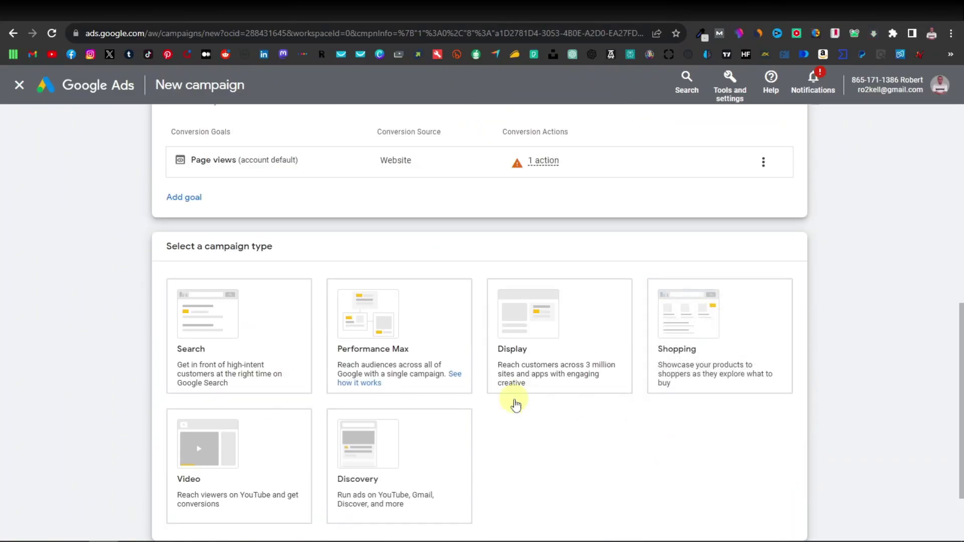
Compare the Search and Performance Max campaign types and choose Search for the campaign
drag(169, 190, 287, 192)
click(296, 194)
click(220, 285)
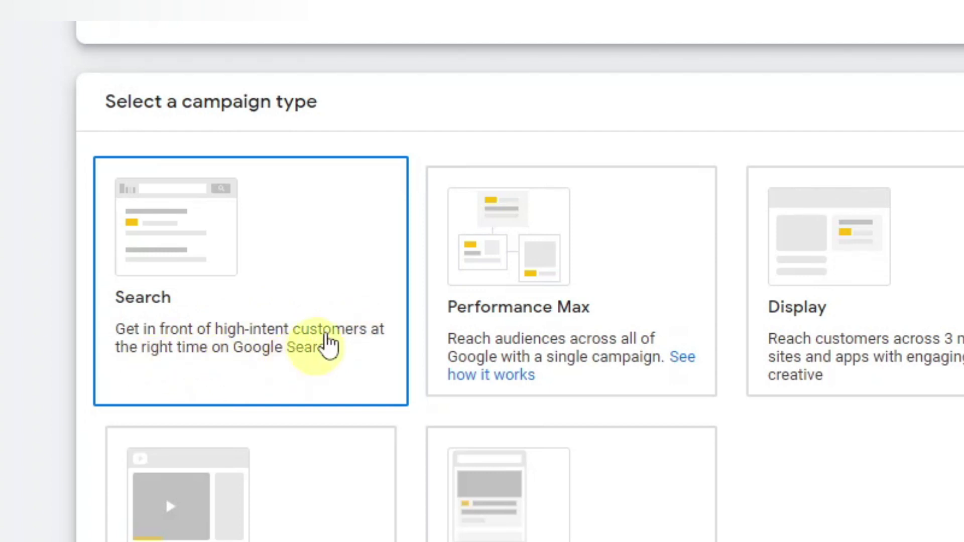
click(430, 312)
click(189, 338)
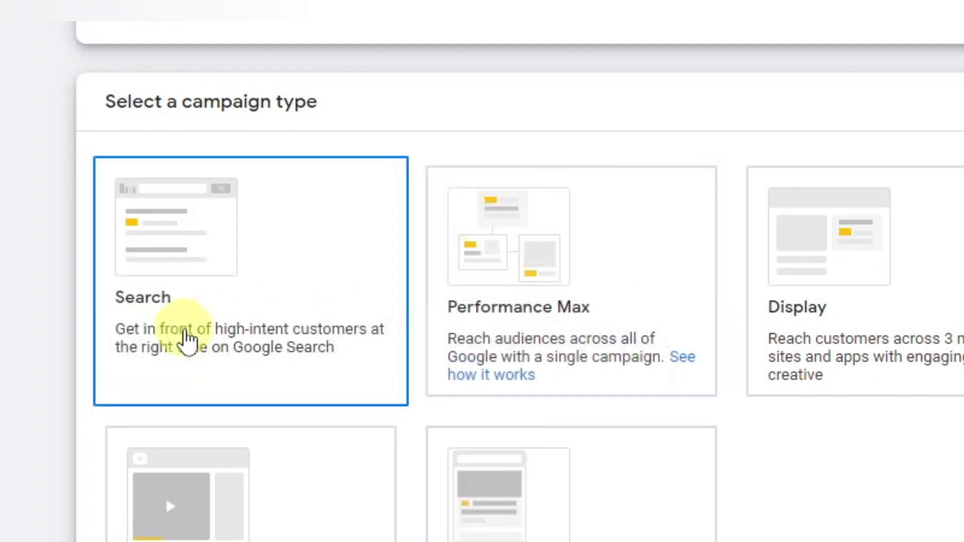
click(450, 343)
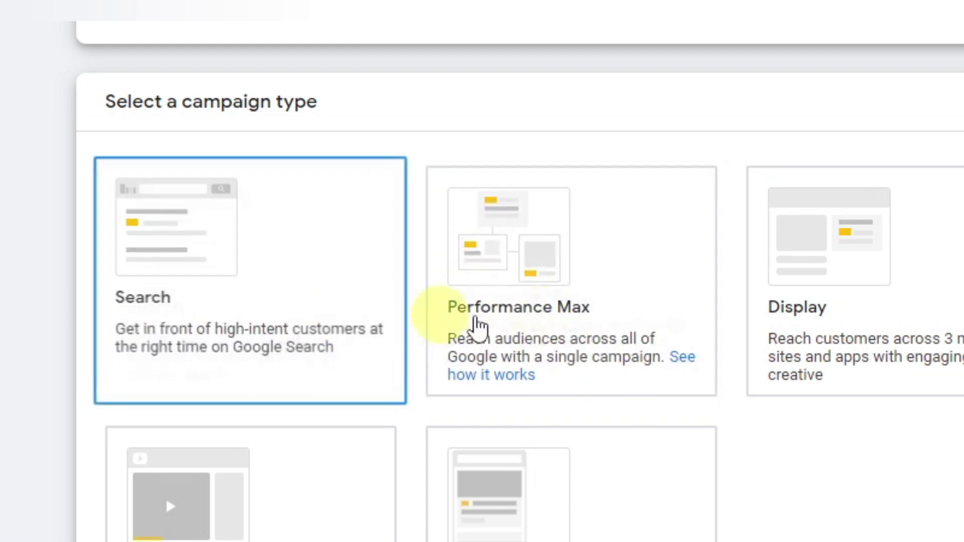
click(437, 312)
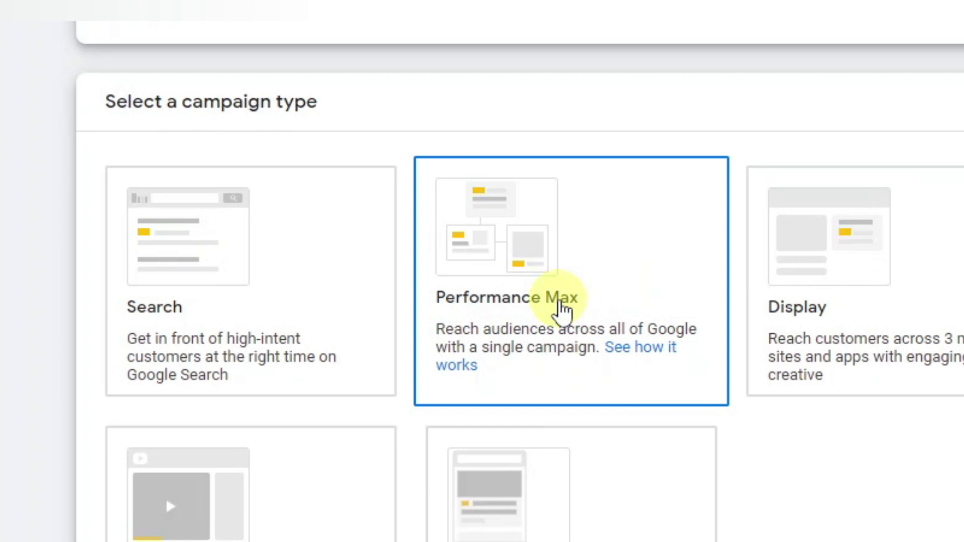
click(287, 315)
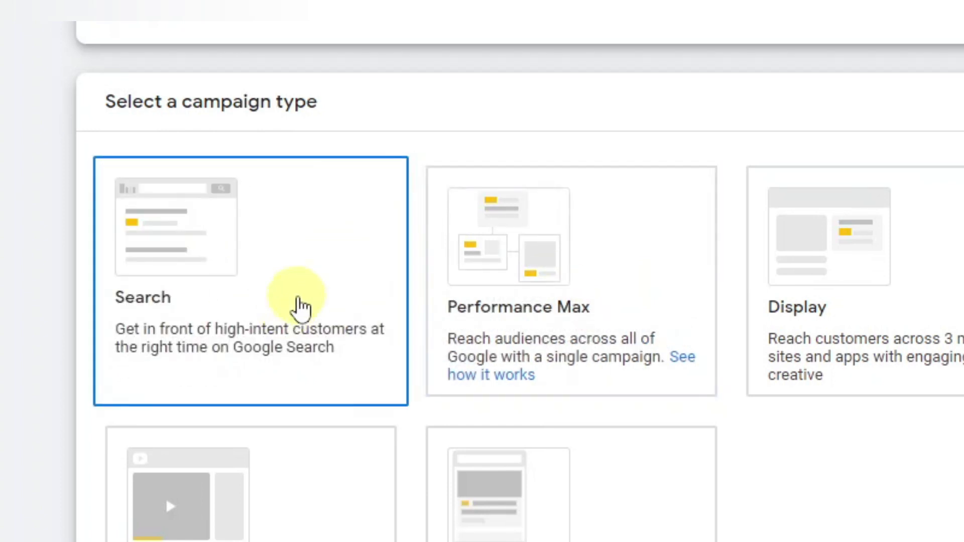
Name the campaign "Medicinal ad" and continue to the bidding settings
scroll(298, 302, down, 5)
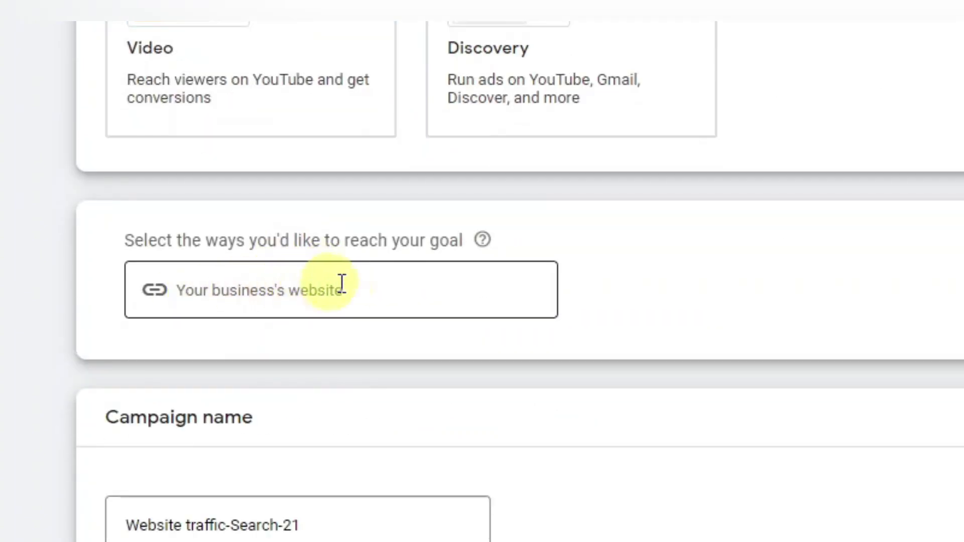
scroll(217, 274, down, 3)
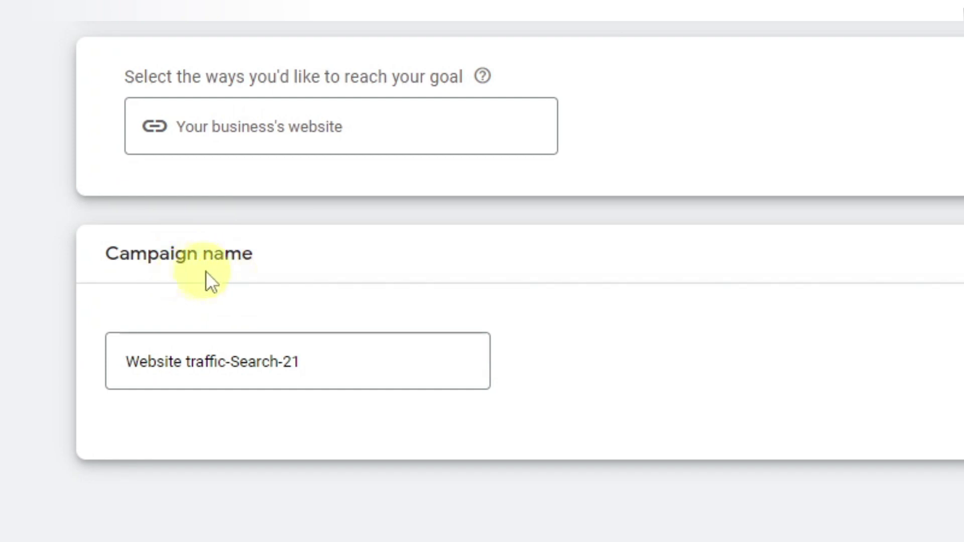
click(231, 361)
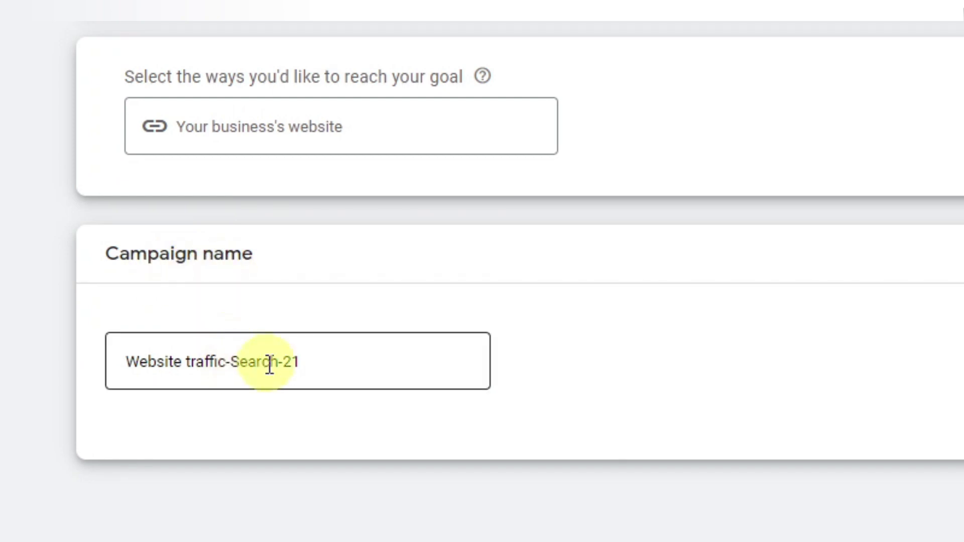
drag(313, 367, 112, 379)
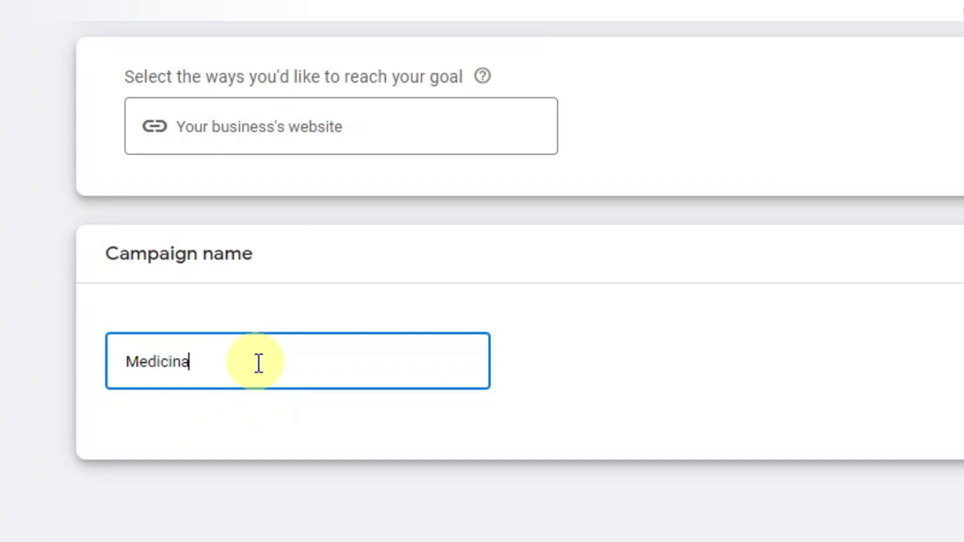
text(d)
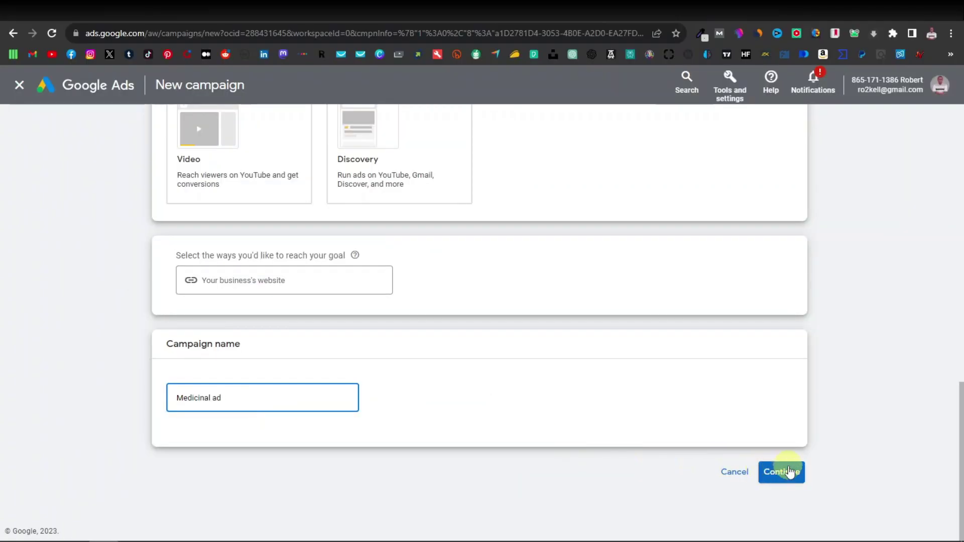
click(789, 472)
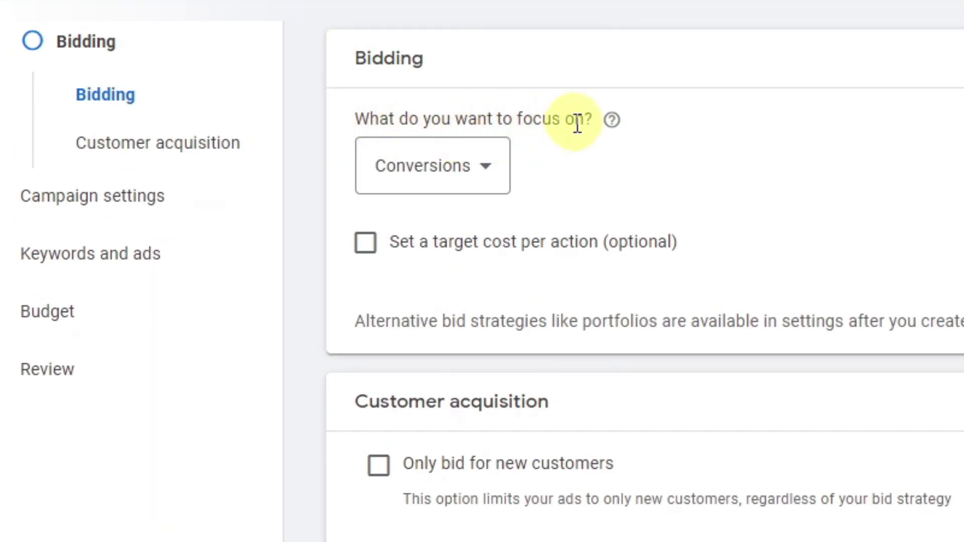
Set the bidding focus to Conversions without a target cost per action and proceed to the campaign settings
click(490, 168)
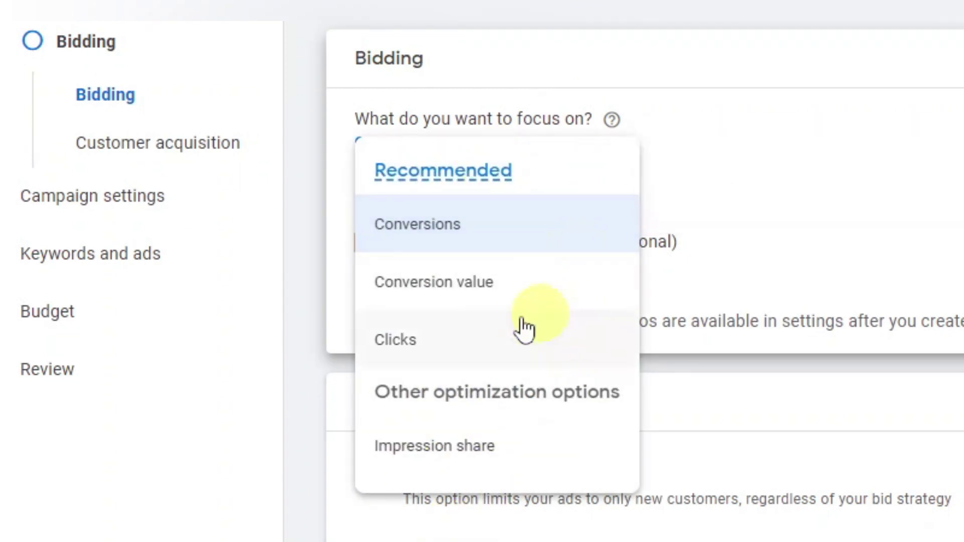
mouse_move(469, 229)
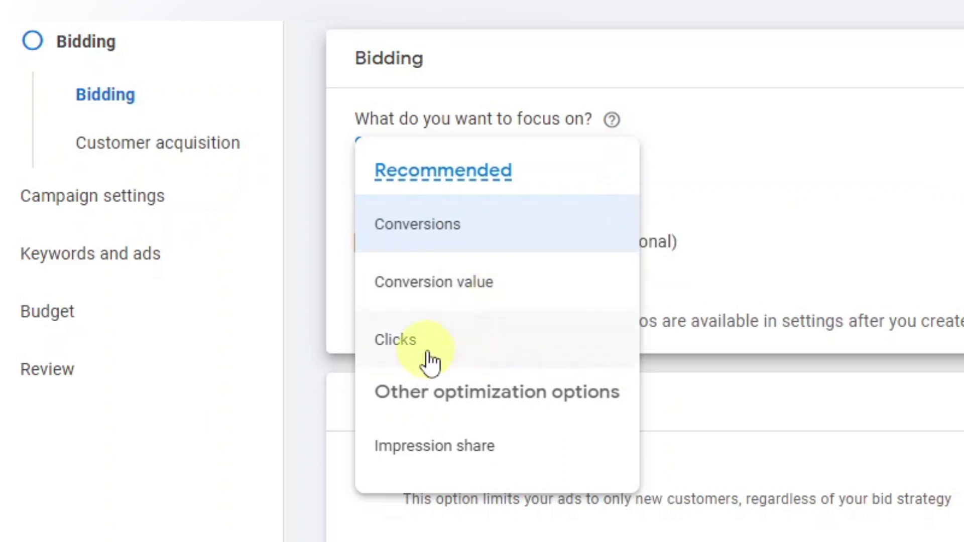
click(440, 237)
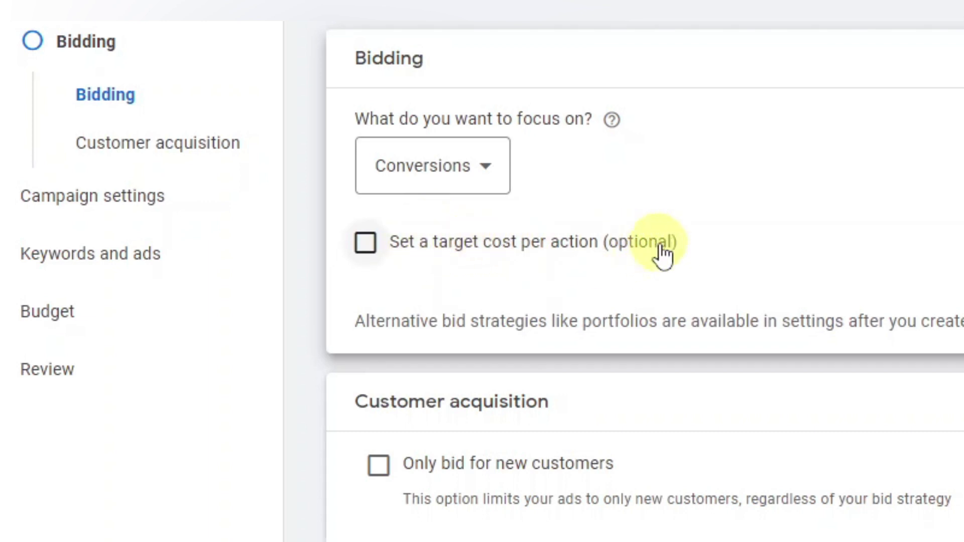
click(367, 245)
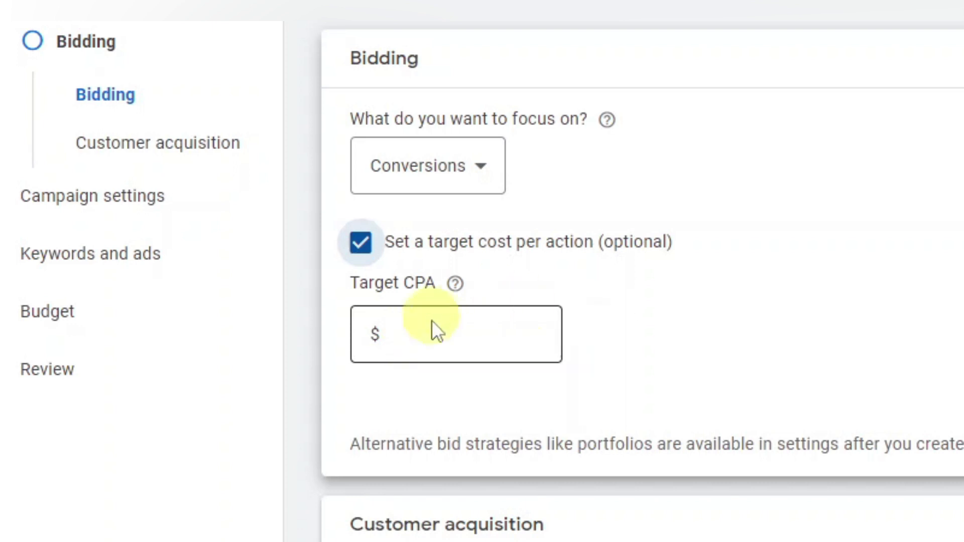
click(361, 245)
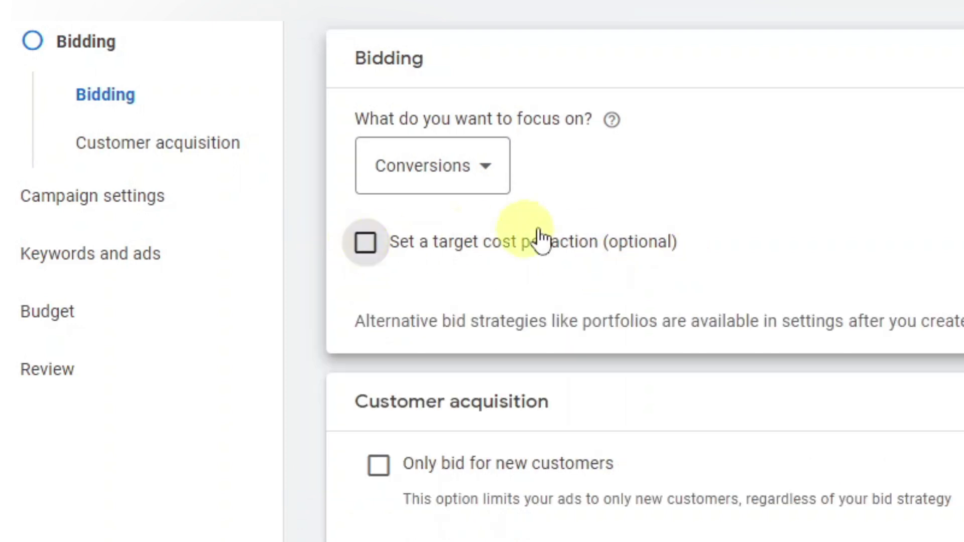
scroll(535, 278, down, 3)
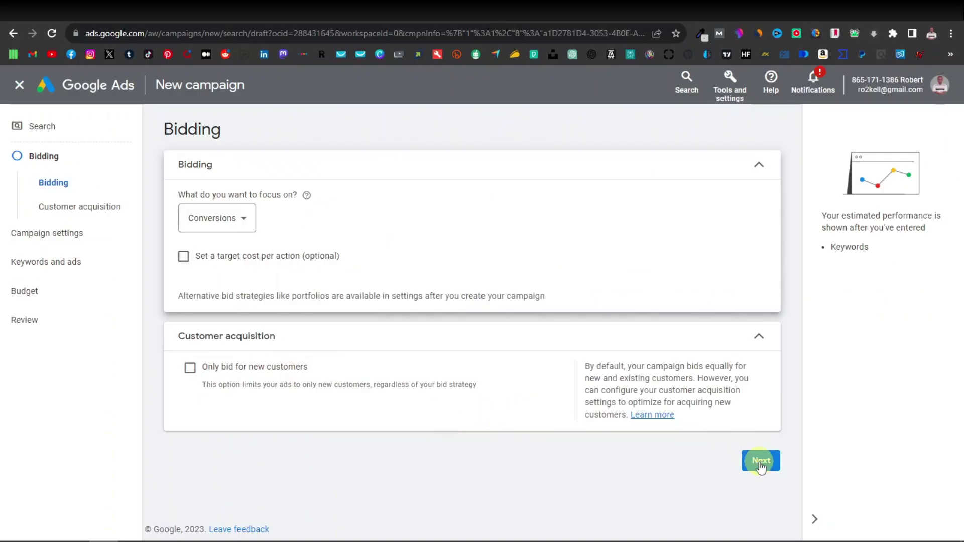
click(761, 462)
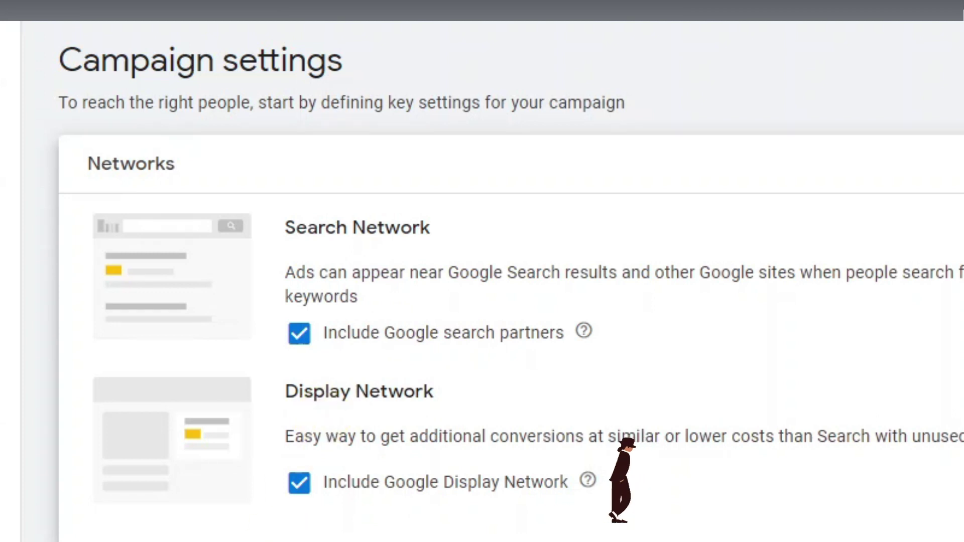
Switch the campaign's locations to custom entries and target the United States and Canada
scroll(201, 533, down, 5)
scroll(230, 437, down, 2)
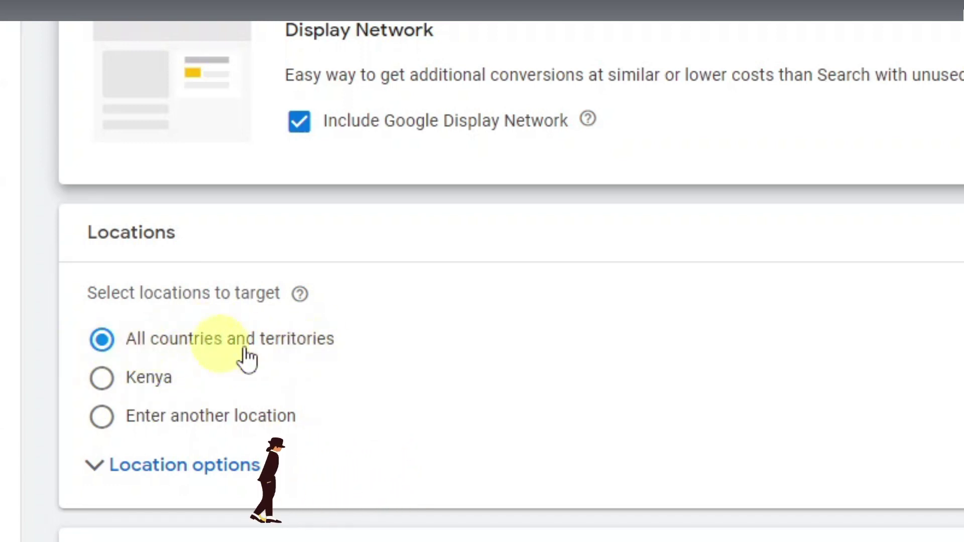
click(101, 417)
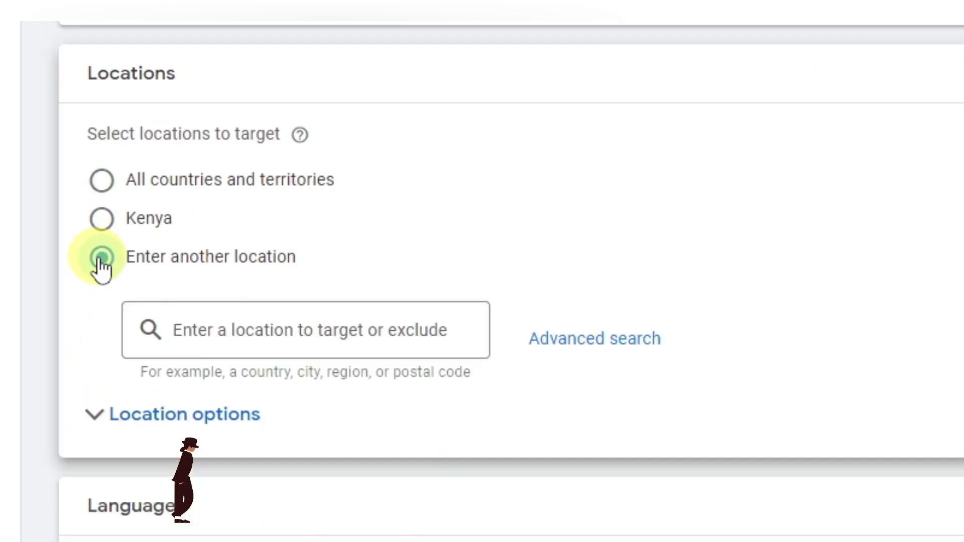
click(249, 327)
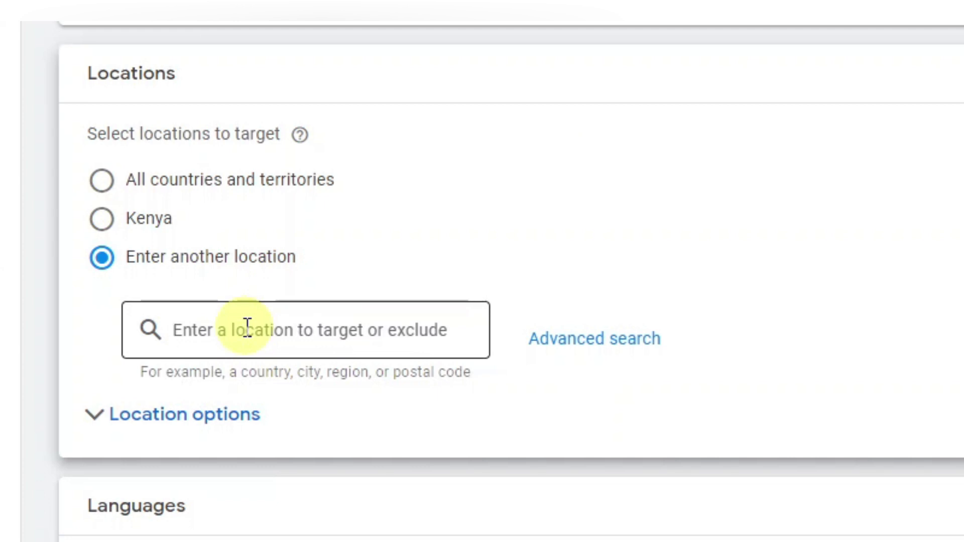
text(uni)
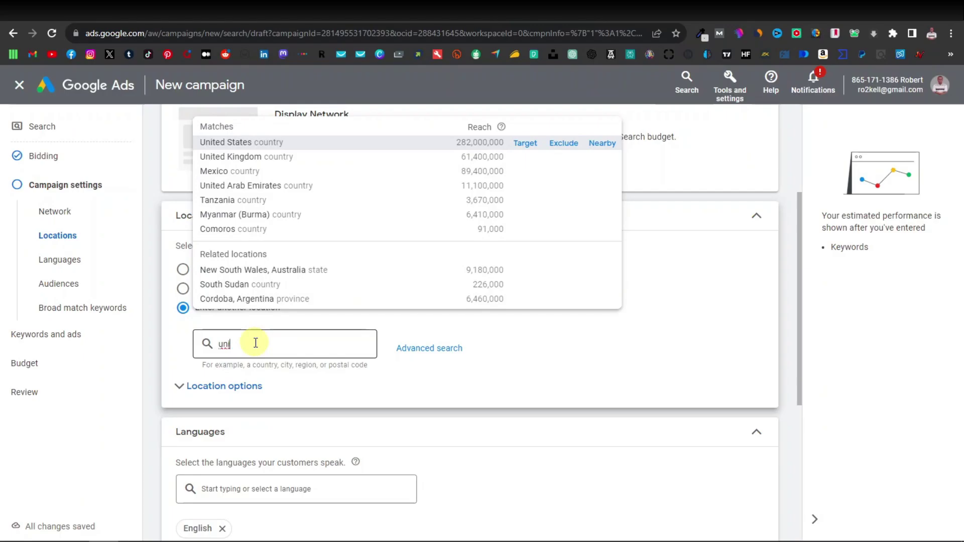
click(525, 144)
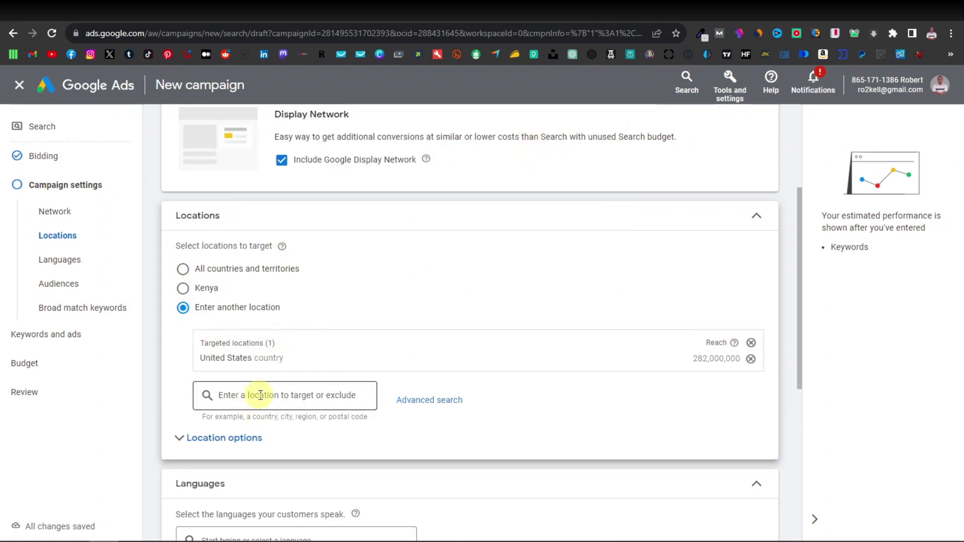
text(ca)
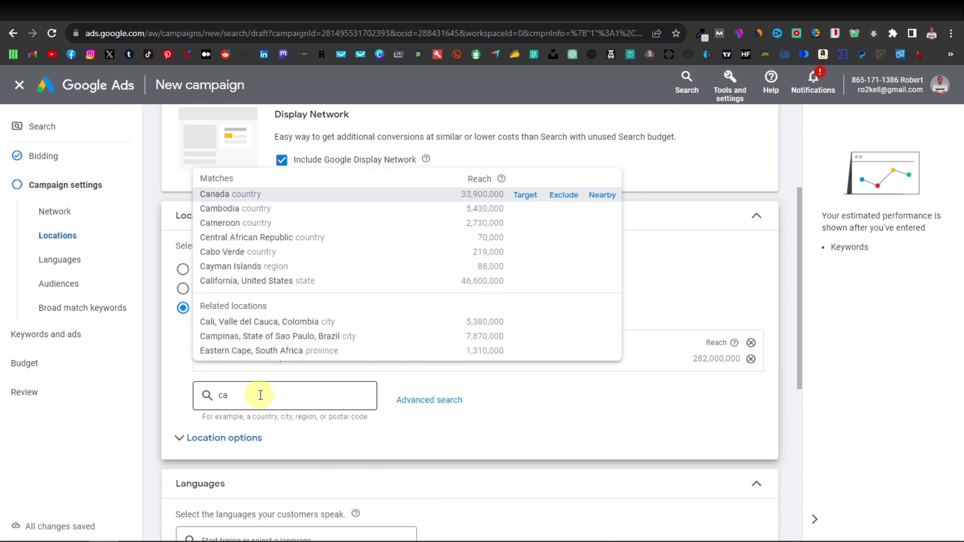
click(525, 195)
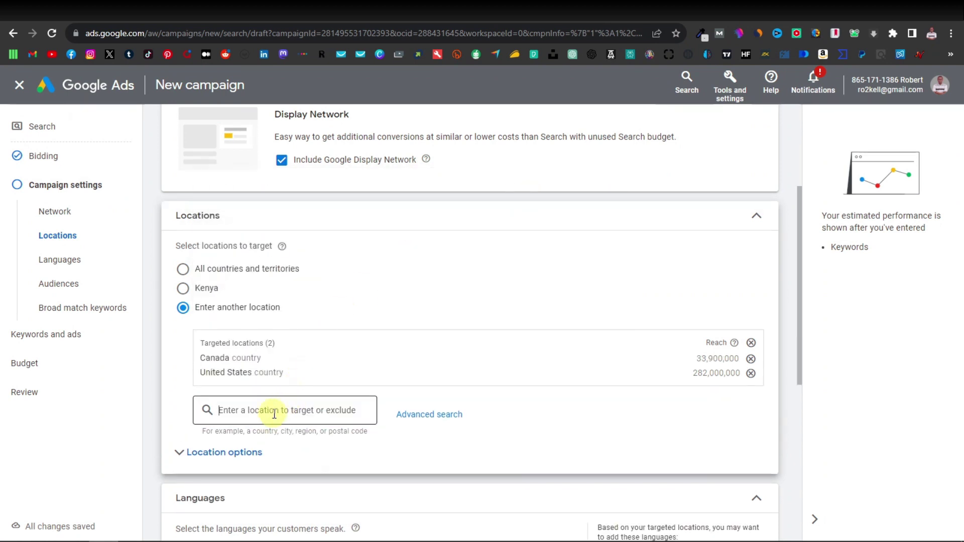
Add Austria, the United Kingdom and New Zealand to the campaign's targeted locations
text(aus)
click(525, 210)
text(uk)
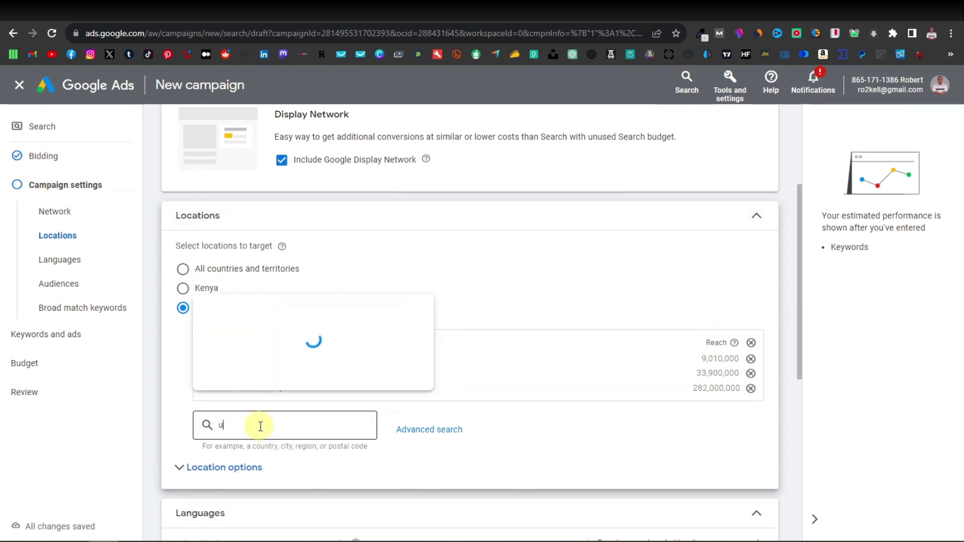
click(525, 225)
click(249, 439)
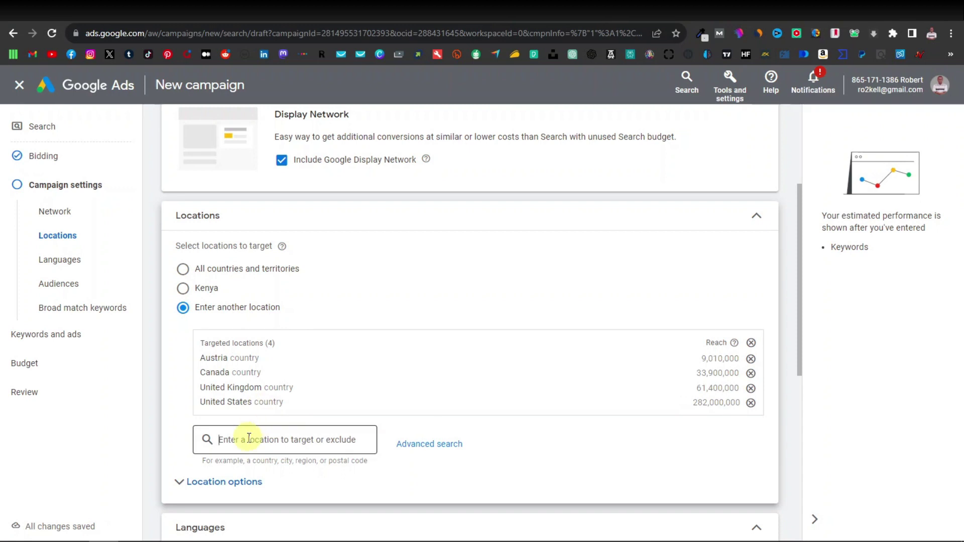
text(new)
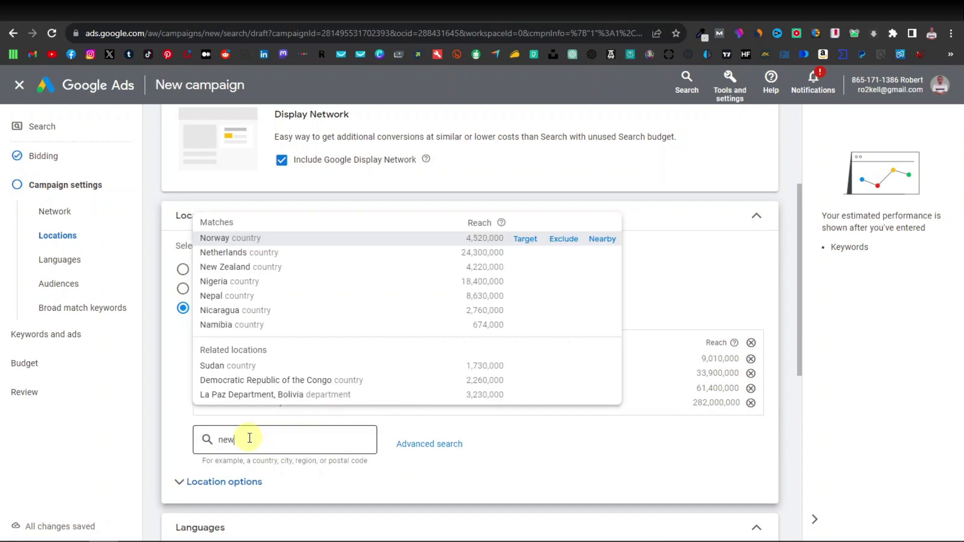
click(526, 239)
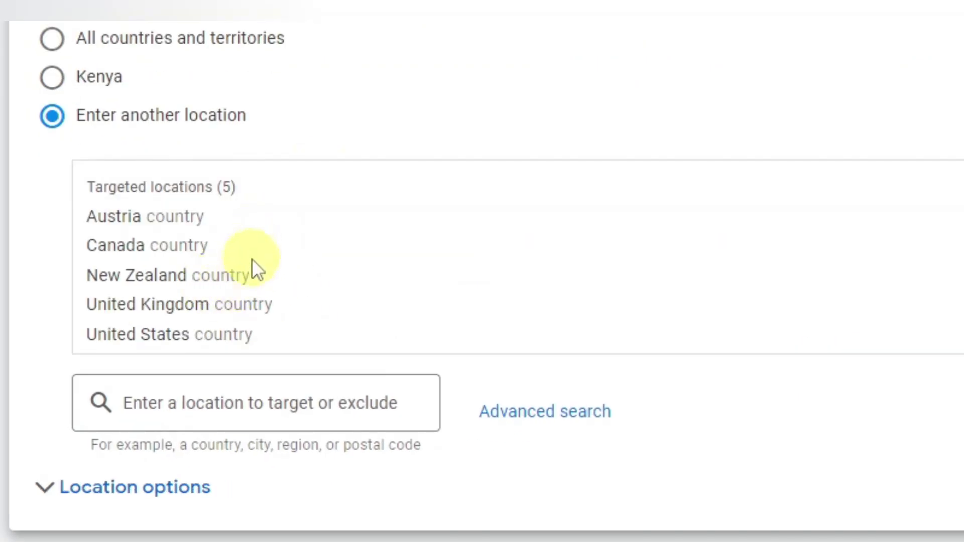
Open the Parental Status audience demographics and review the Medicinal Gardening Kit landing page for clues about its audience
scroll(252, 256, down, 6)
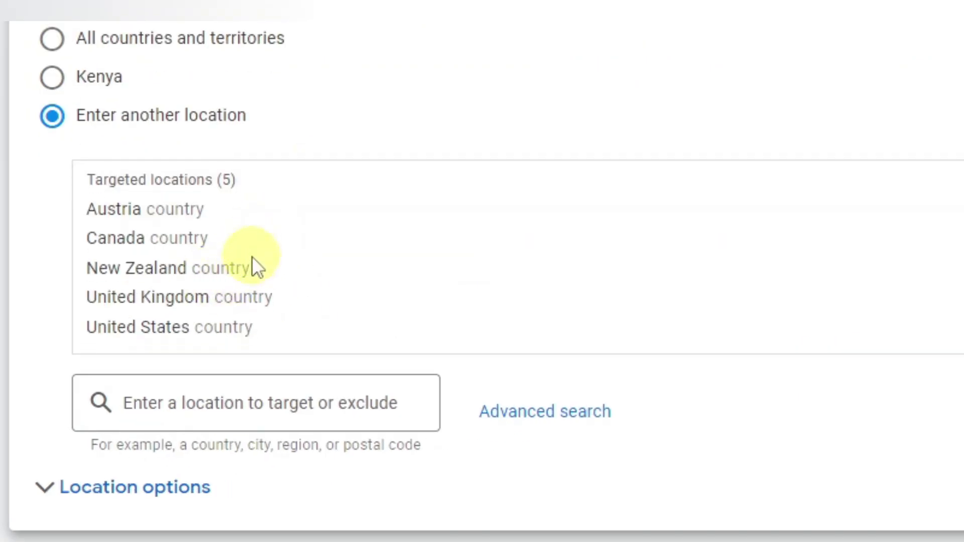
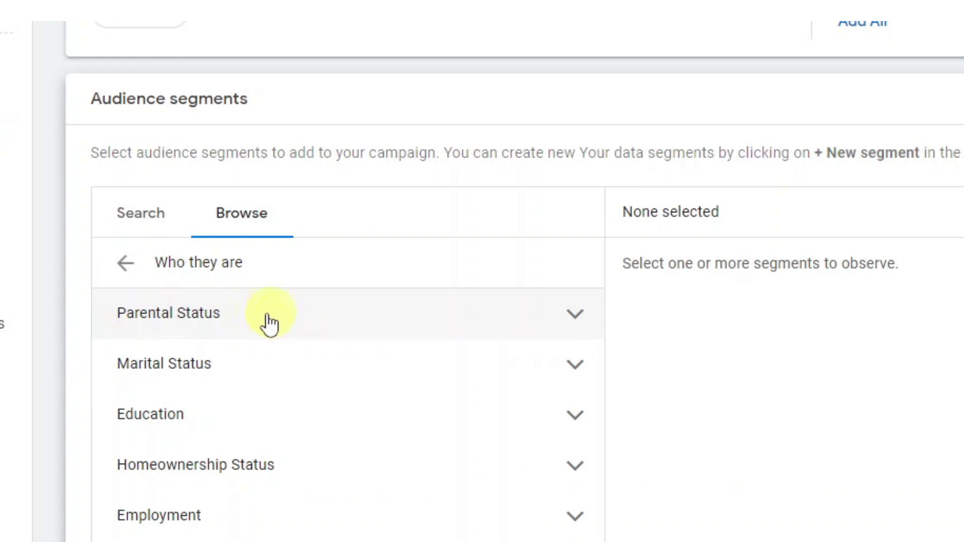
click(582, 316)
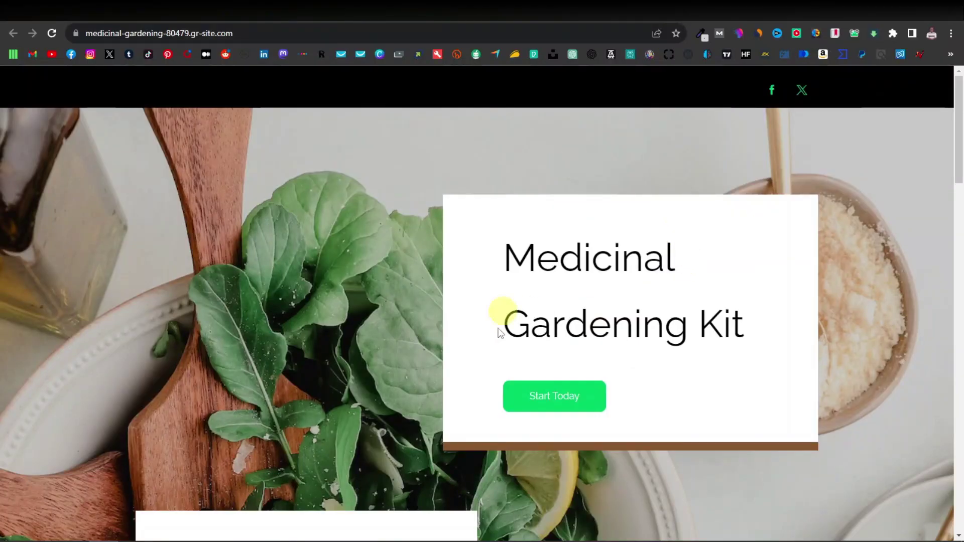
scroll(498, 321, down, 6)
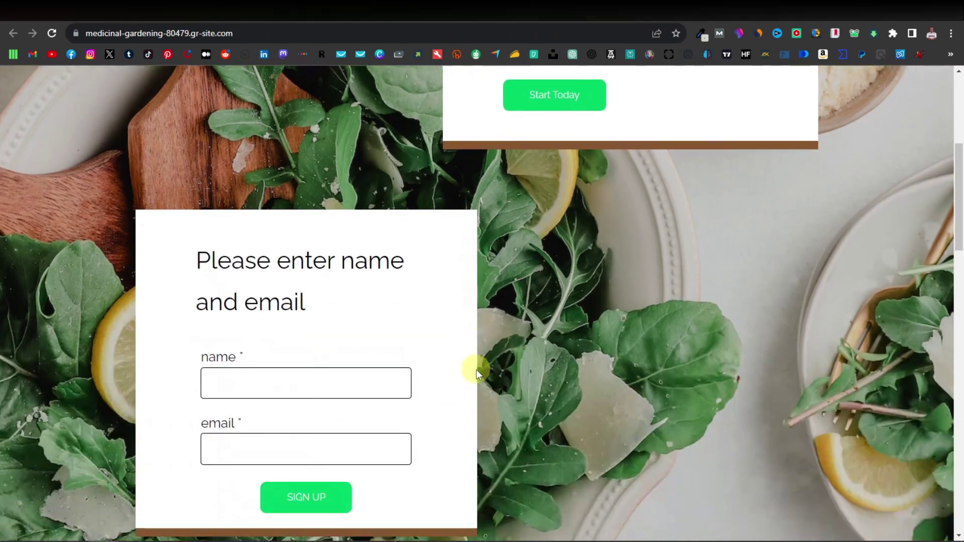
scroll(476, 369, down, 9)
scroll(436, 346, down, 1)
scroll(436, 346, down, 1)
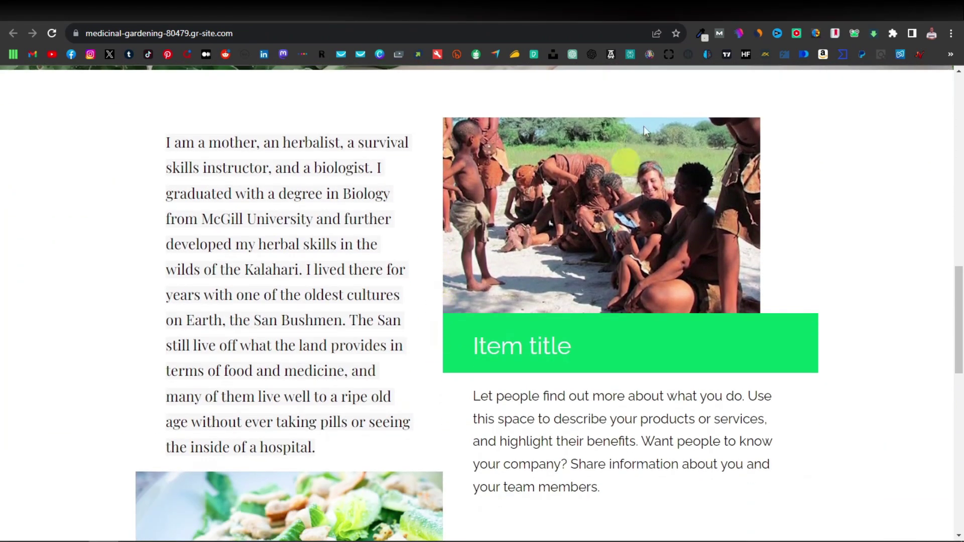
click(458, 19)
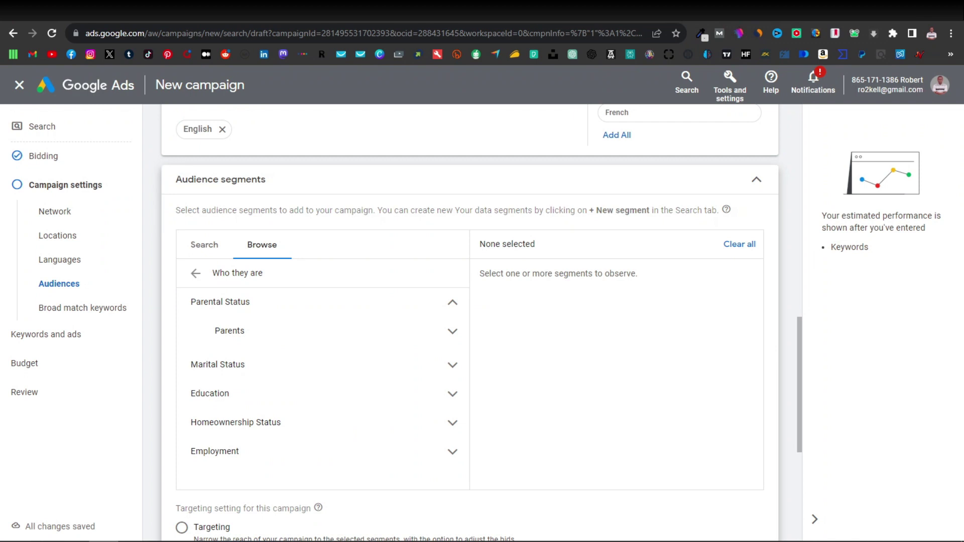
click(663, 12)
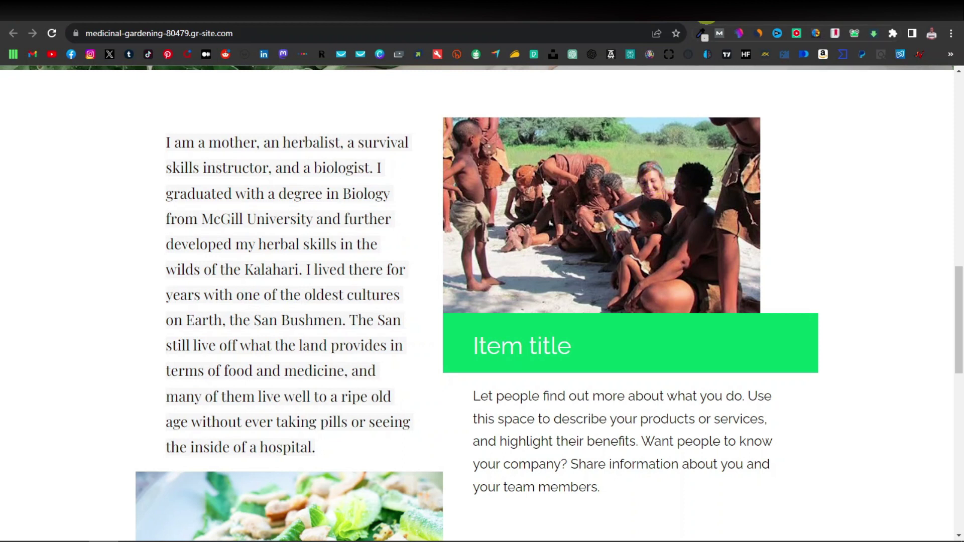
click(699, 10)
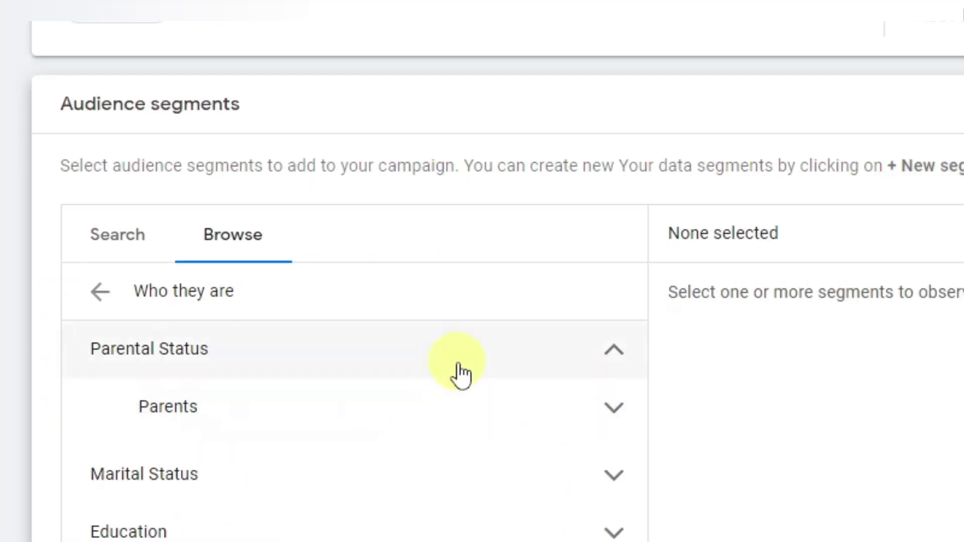
Add the Parents of Teens (13-17 years) and Married segments to the campaign's audience
click(614, 407)
scroll(618, 413, down, 5)
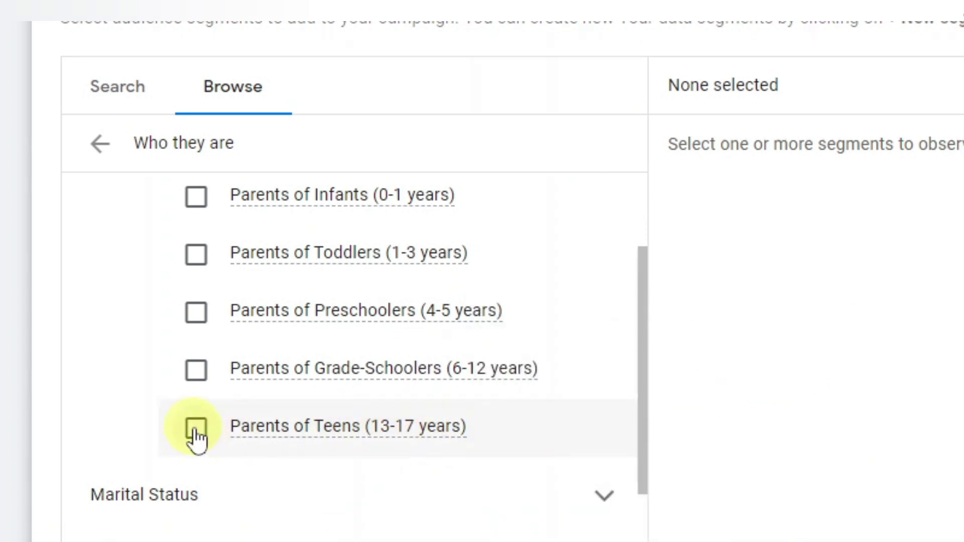
click(195, 430)
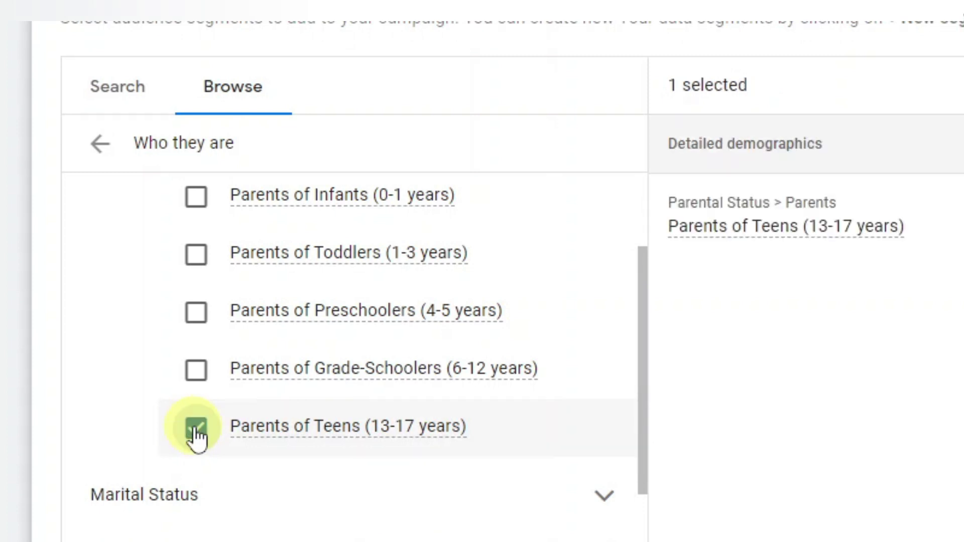
scroll(197, 437, down, 2)
click(606, 383)
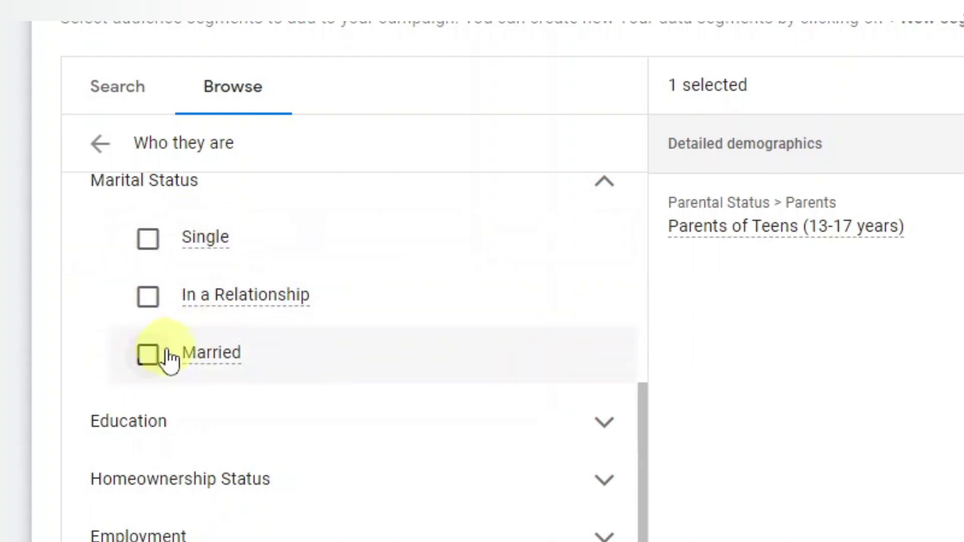
click(148, 357)
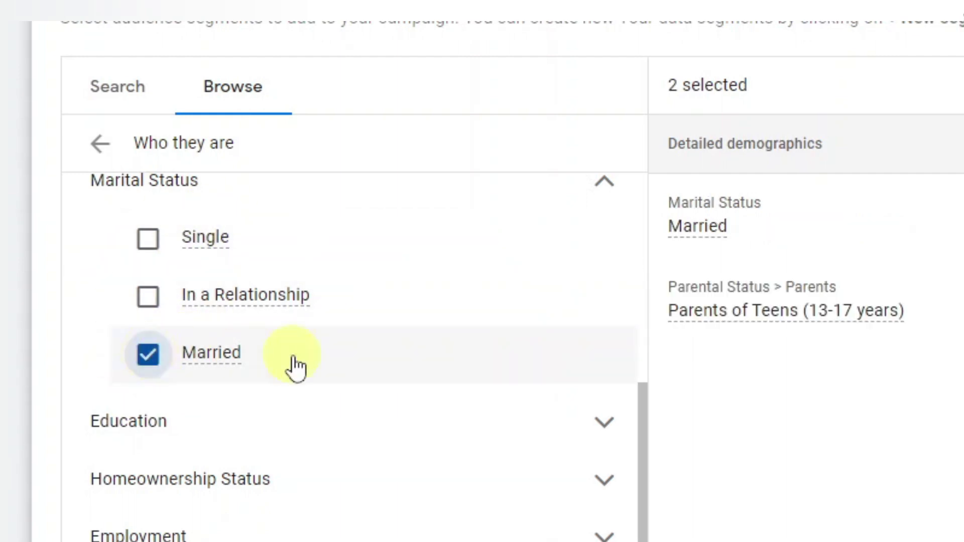
Examine the Education audience options without selecting any, and collapse that category
scroll(296, 365, down, 2)
click(603, 304)
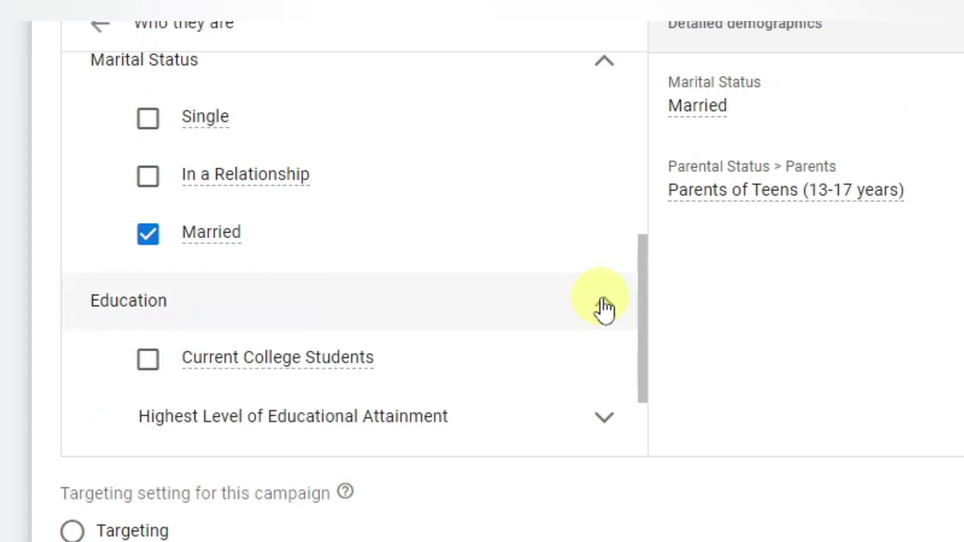
scroll(605, 309, down, 2)
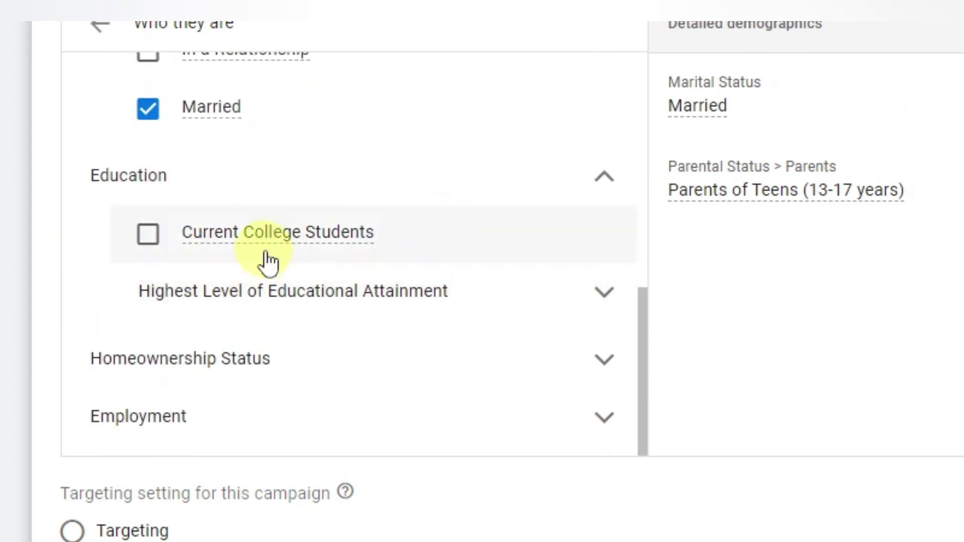
scroll(342, 266, down, 2)
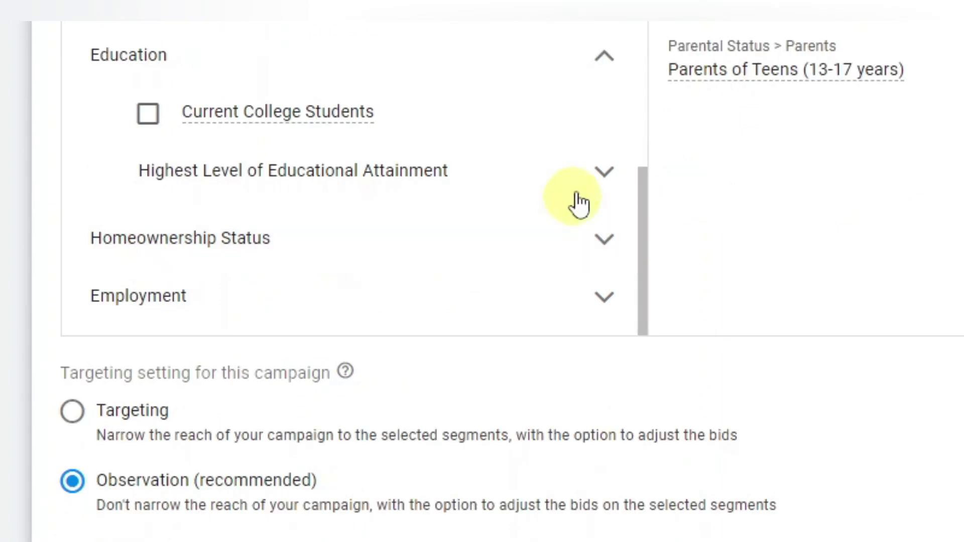
click(605, 58)
scroll(668, 269, up, 3)
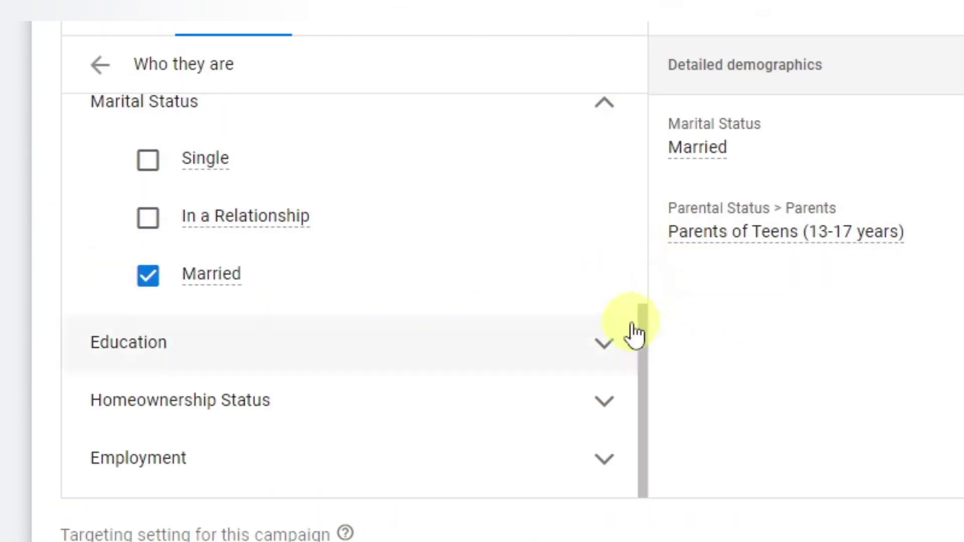
Add the Homeowners segment from Homeownership Status to the campaign's audience
scroll(612, 413, down, 2)
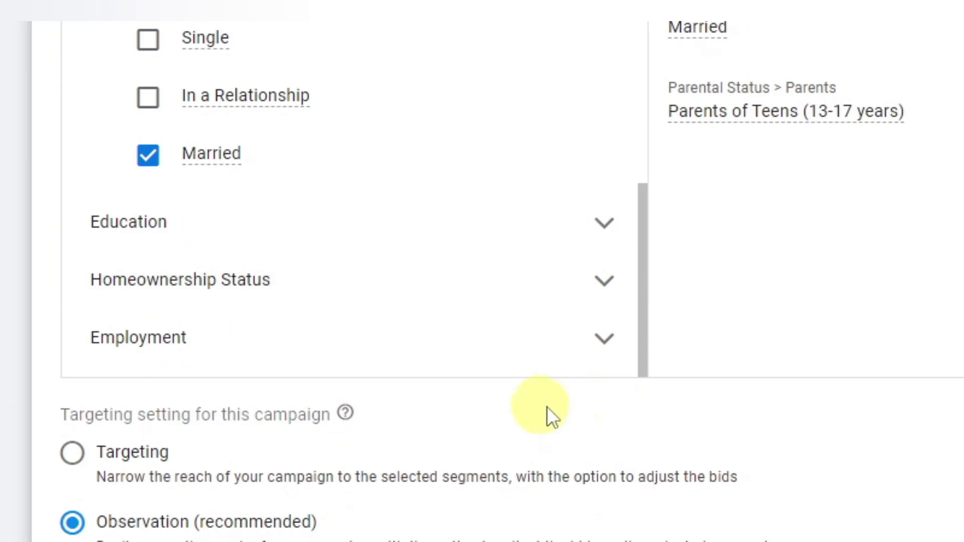
click(624, 299)
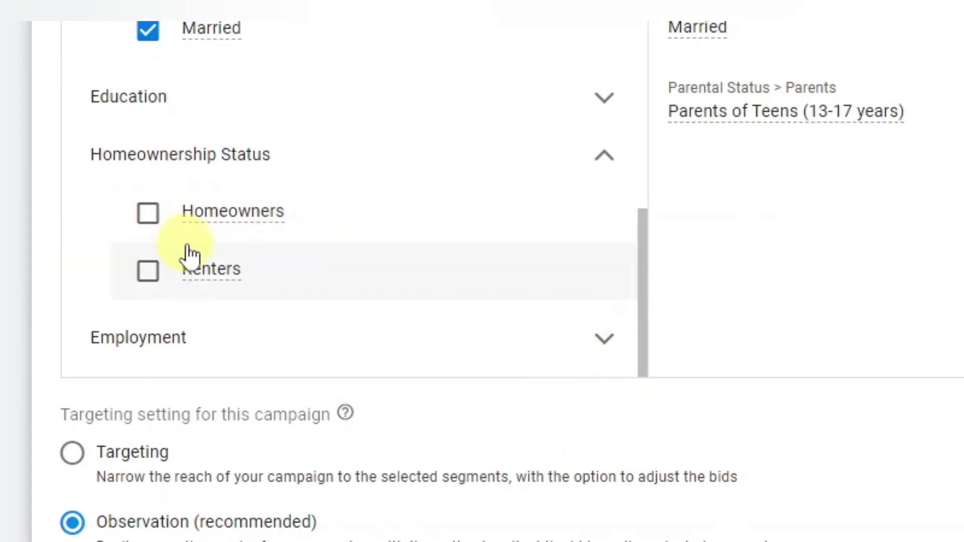
click(149, 216)
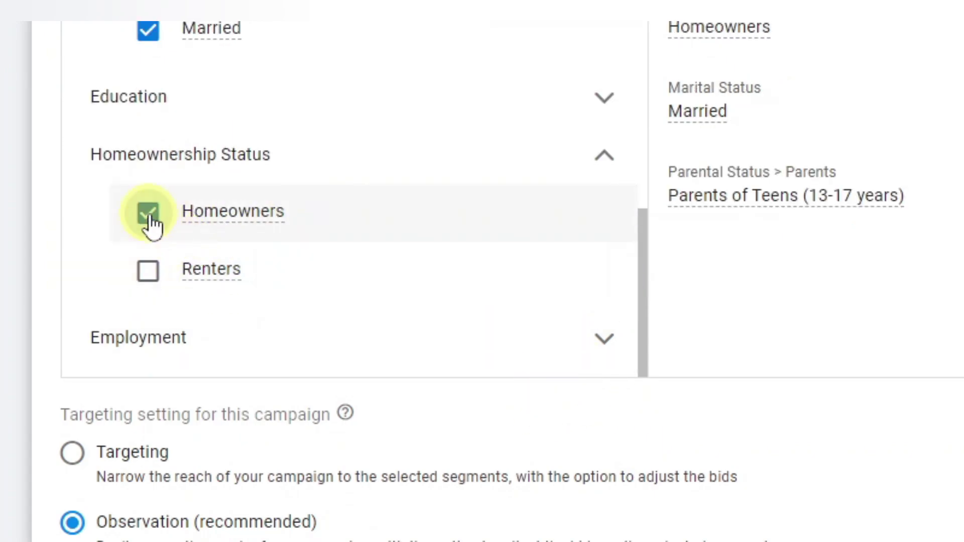
mouse_move(286, 229)
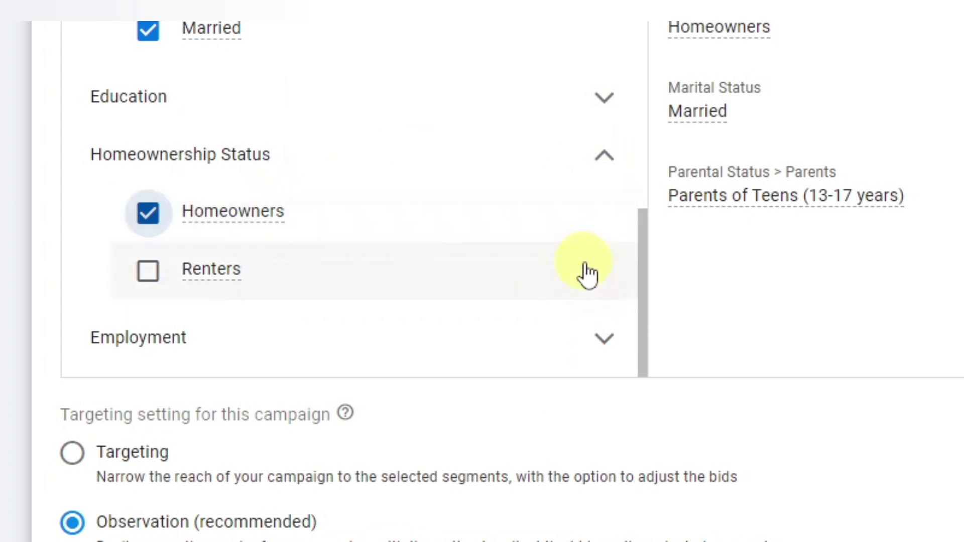
Examine the Company Size options under Employment without selecting any, and collapse that subcategory
scroll(587, 274, down, 2)
click(610, 223)
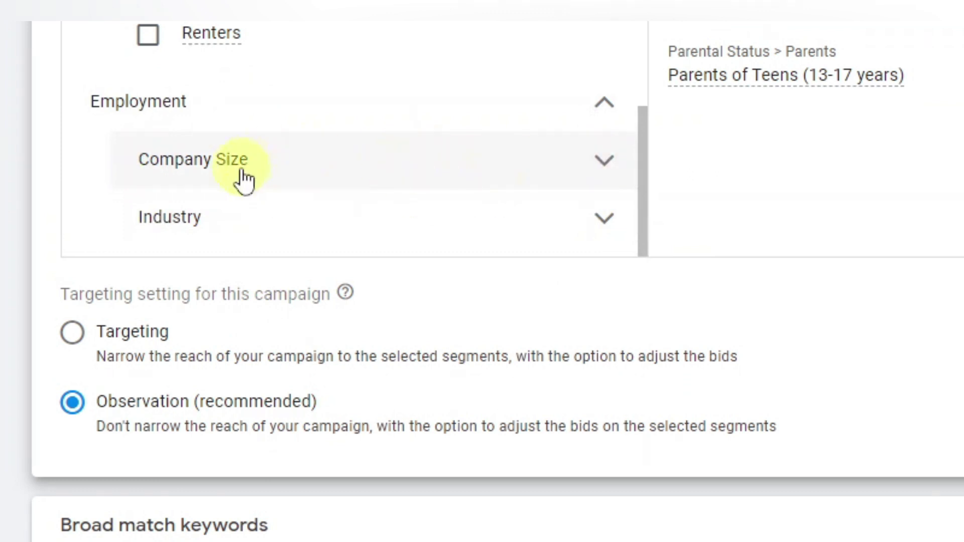
click(617, 168)
scroll(301, 221, down, 4)
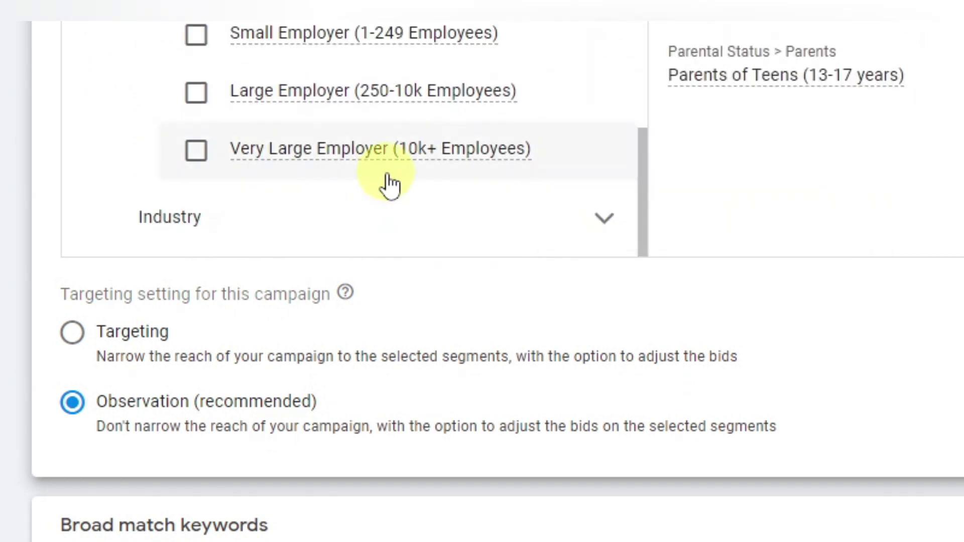
mouse_move(432, 155)
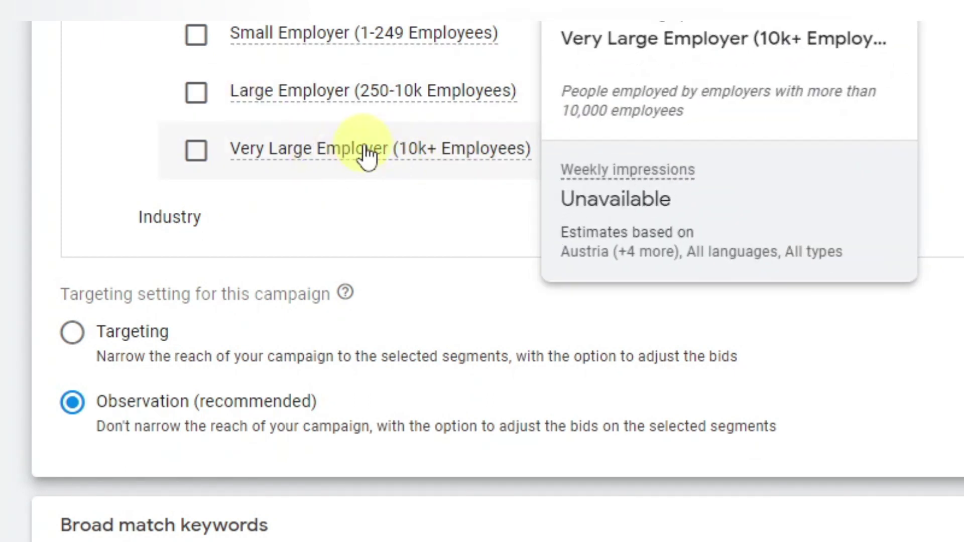
mouse_move(301, 103)
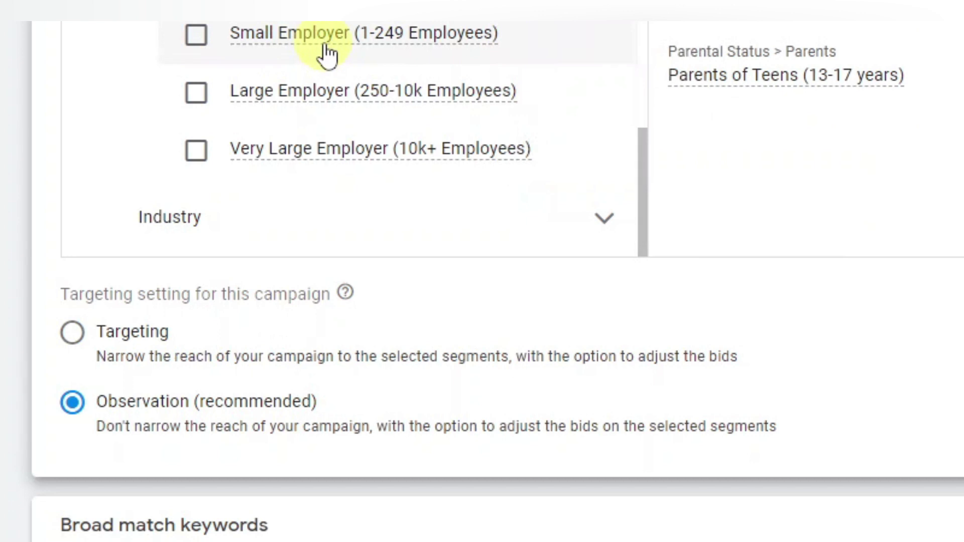
scroll(321, 55, up, 2)
click(609, 103)
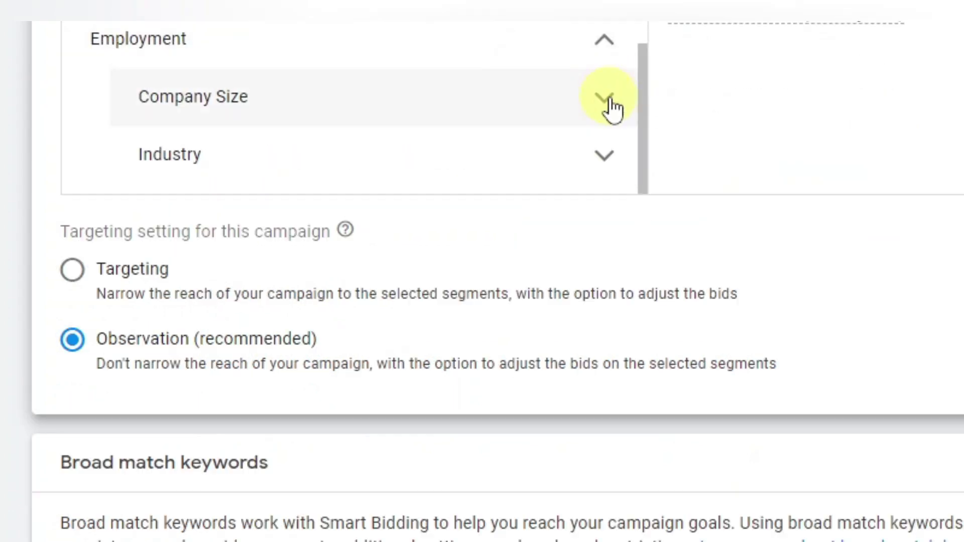
scroll(589, 130, down, 1)
Review the selected audience segments and switch the campaign's targeting setting from Observation to Targeting
scroll(592, 129, up, 10)
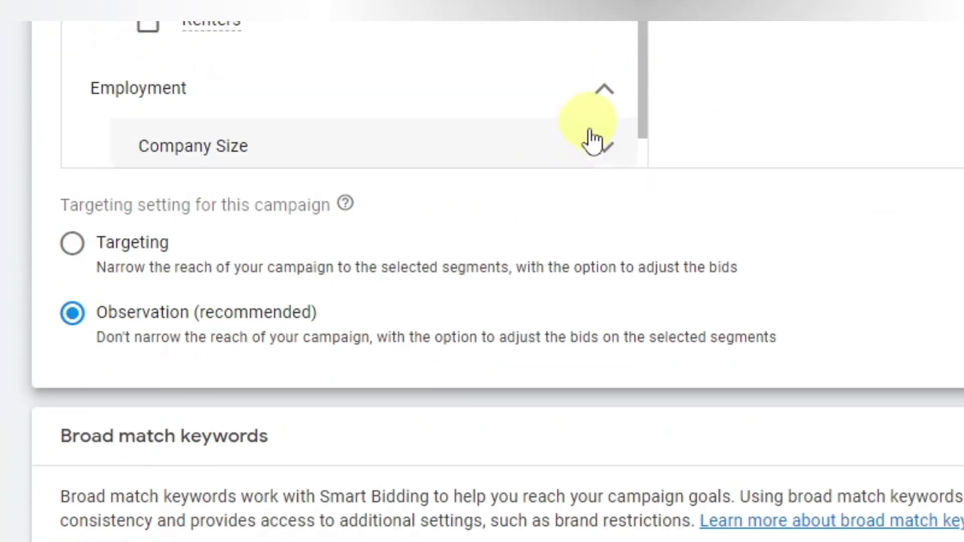
scroll(704, 200, up, 7)
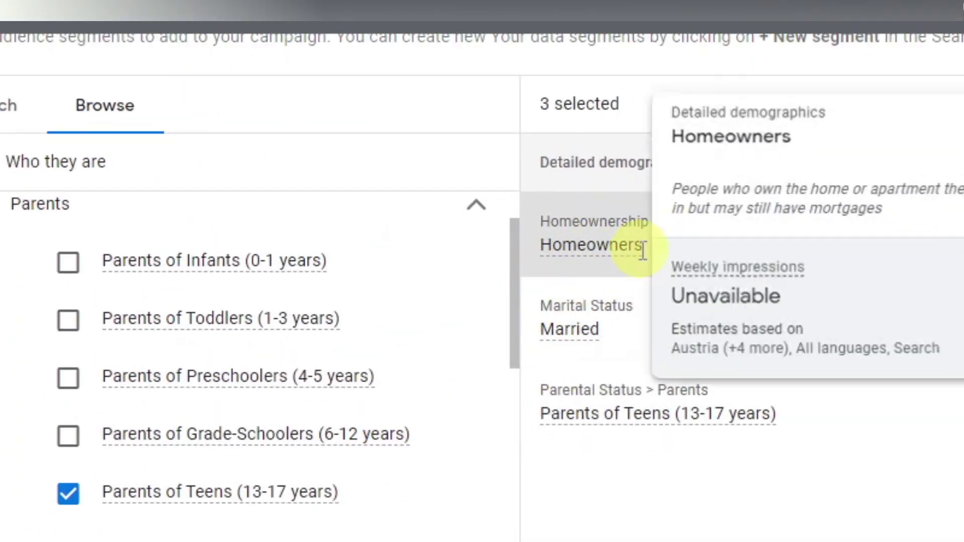
mouse_move(598, 330)
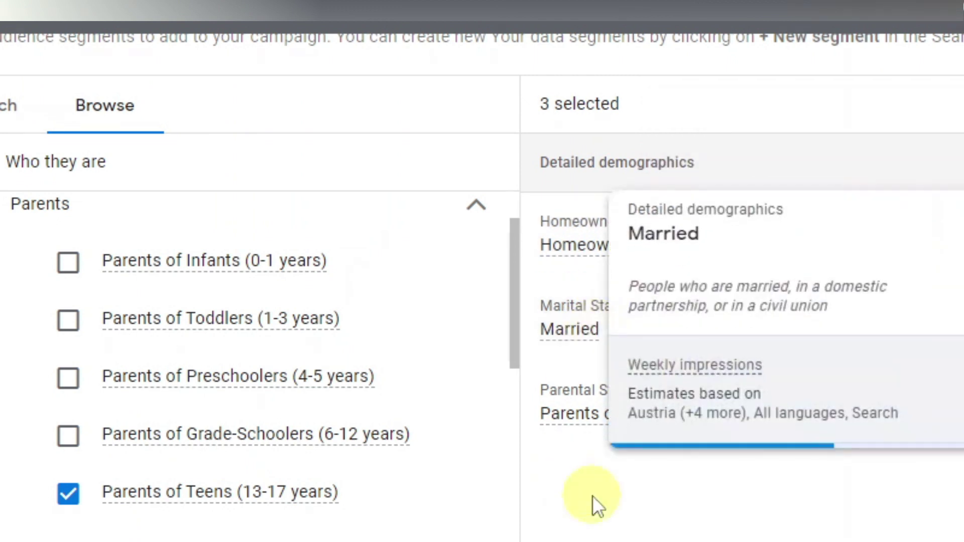
scroll(297, 295, down, 10)
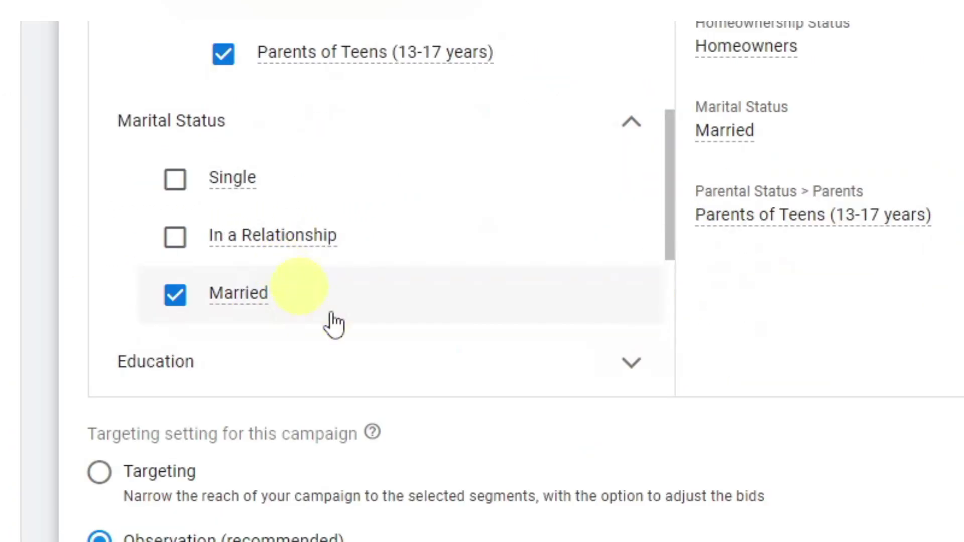
scroll(564, 424, down, 5)
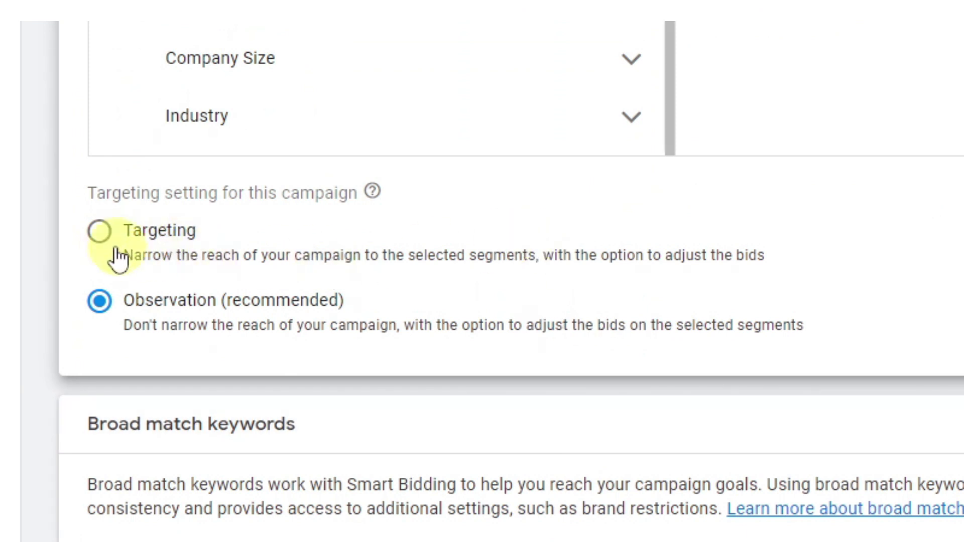
click(99, 232)
scroll(172, 362, up, 4)
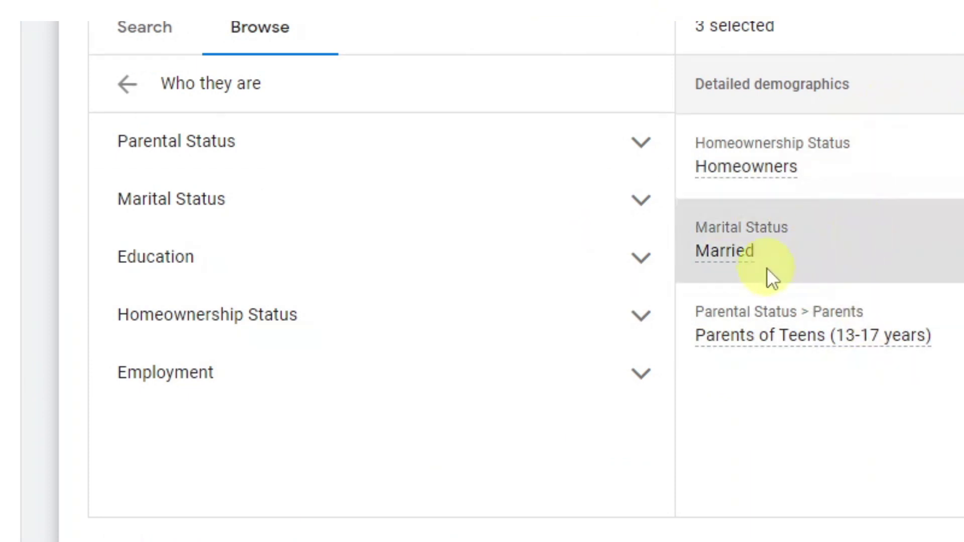
scroll(818, 113, down, 2)
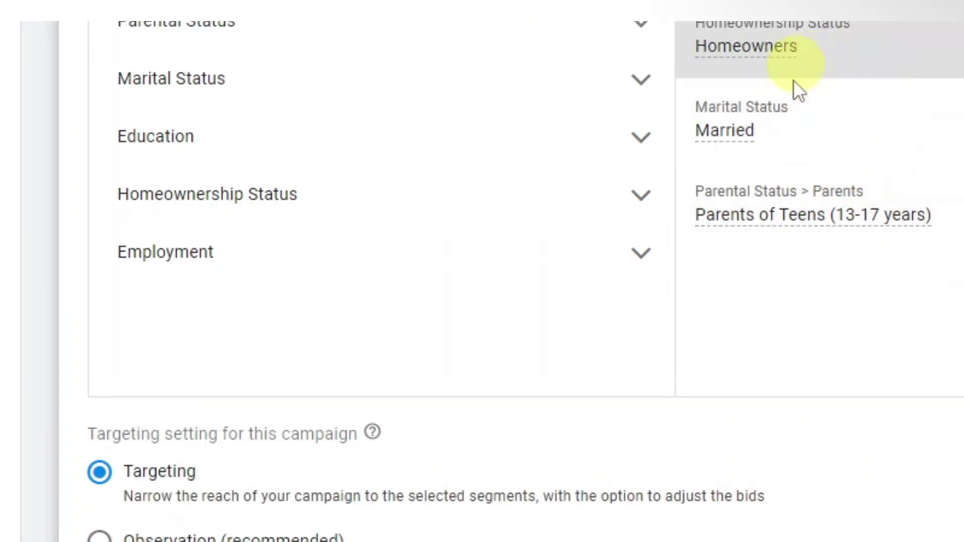
Turn on broad match keywords for the entire campaign and continue to the keywords and ads stage
scroll(405, 468, down, 4)
scroll(406, 475, down, 2)
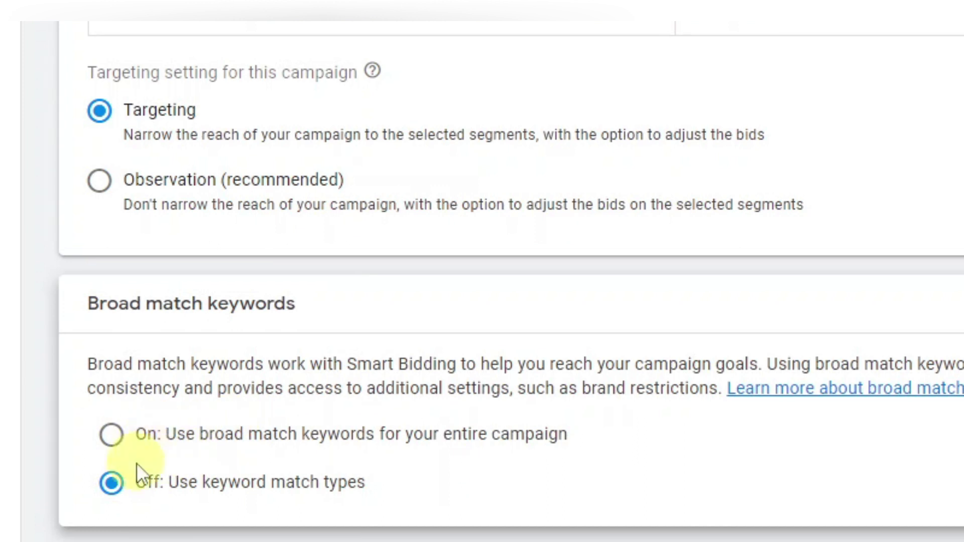
click(119, 437)
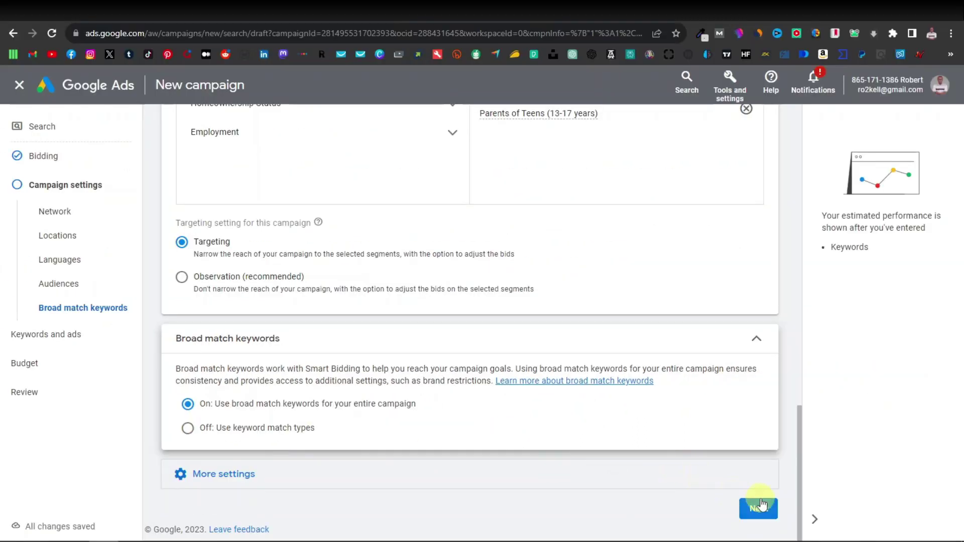
click(759, 507)
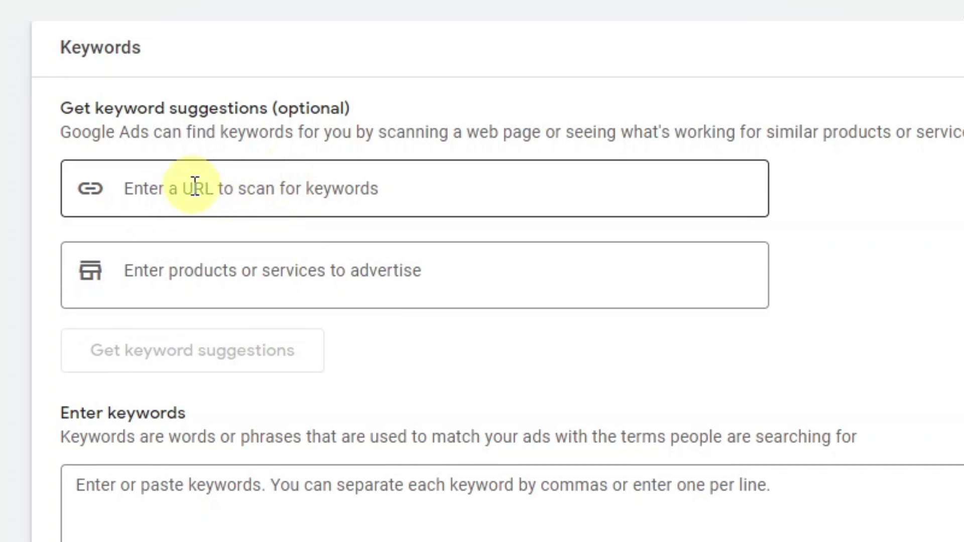
Open Keyword Planner in a separate browser tab and start discovering new keywords
scroll(209, 507, down, 2)
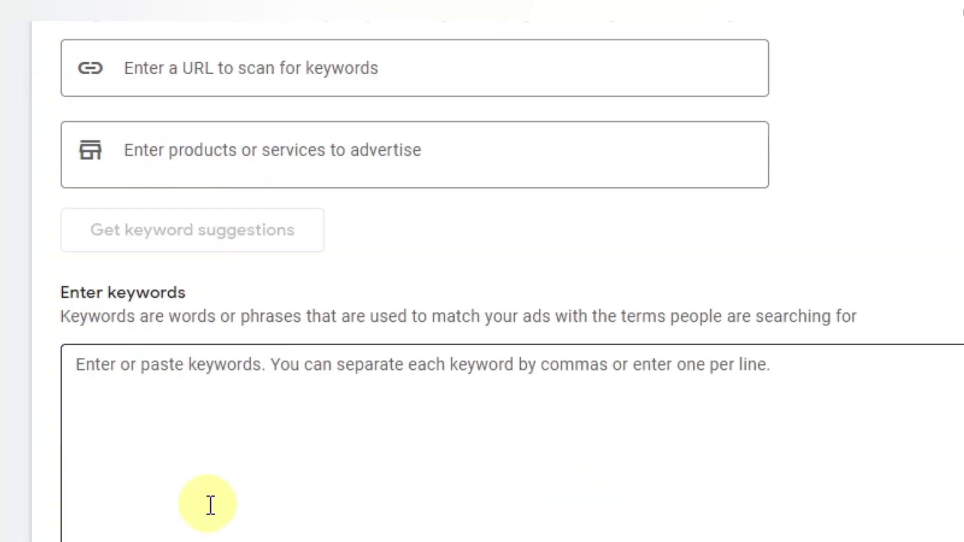
click(98, 372)
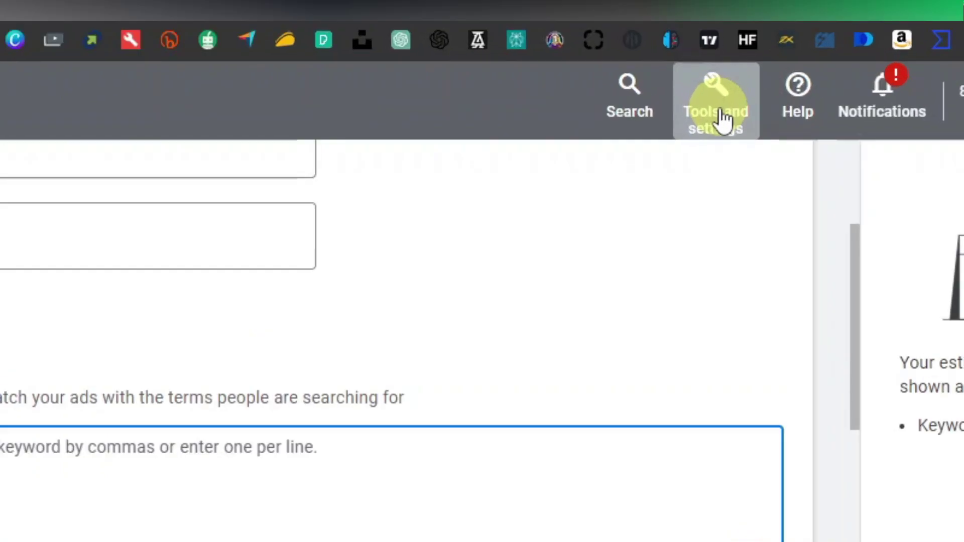
click(721, 121)
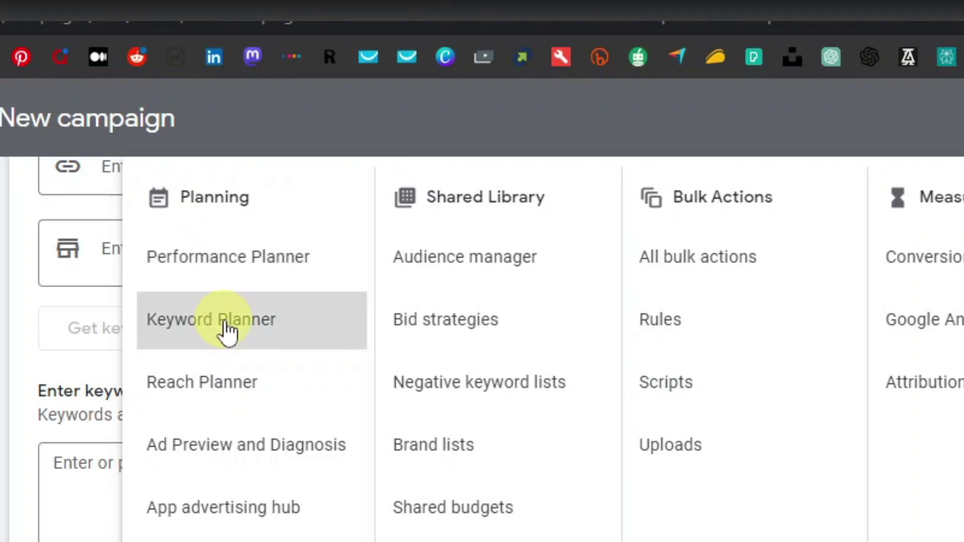
right_click(225, 324)
click(305, 339)
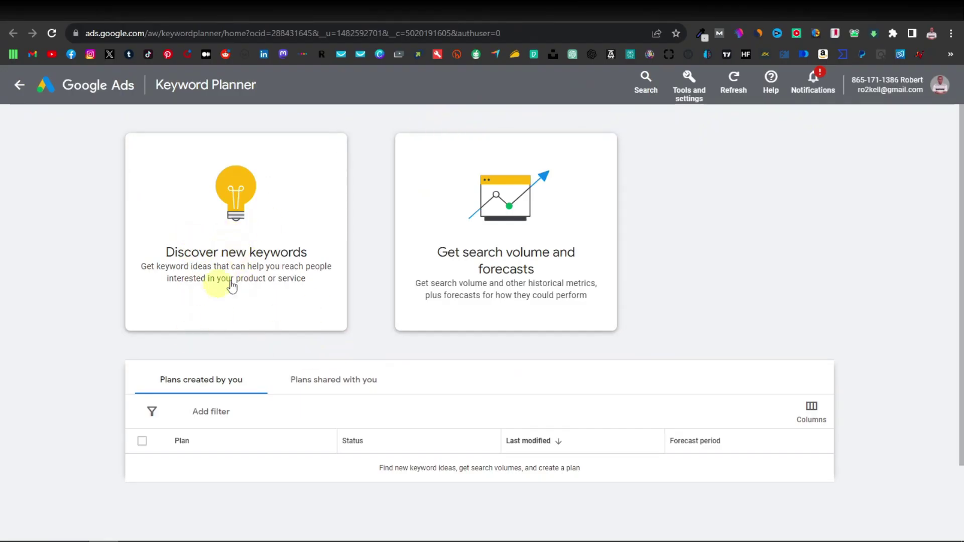
click(239, 251)
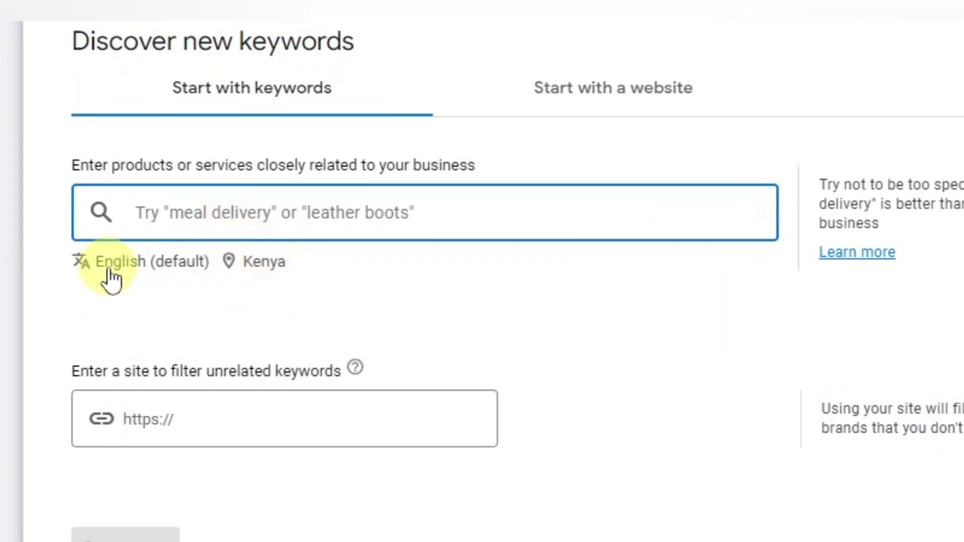
Replace Kenya with United States as the target location for the keyword search and save it
click(266, 272)
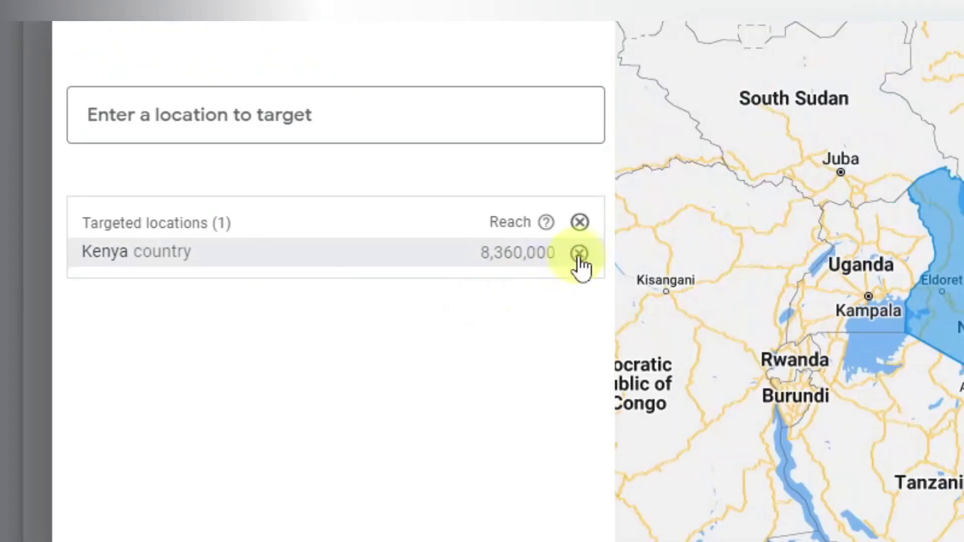
click(580, 254)
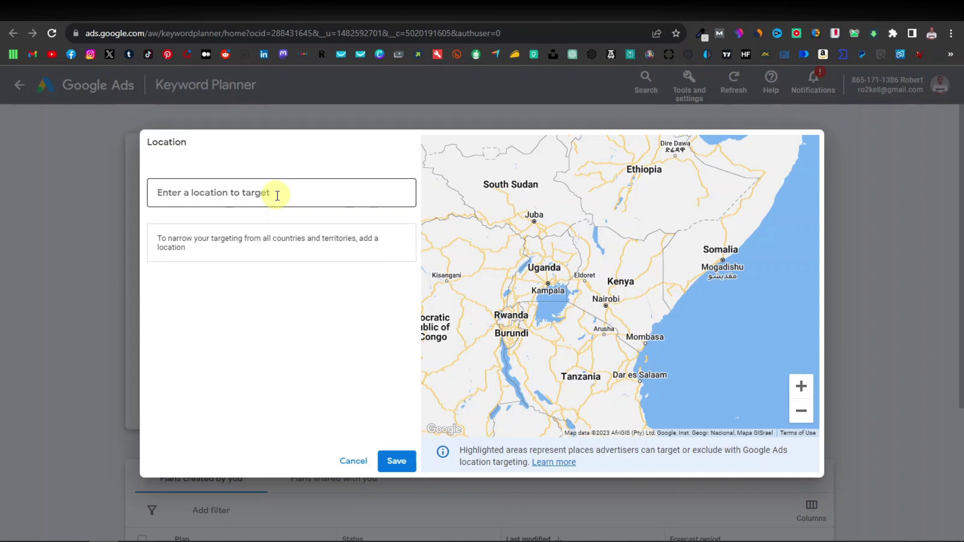
text(uni)
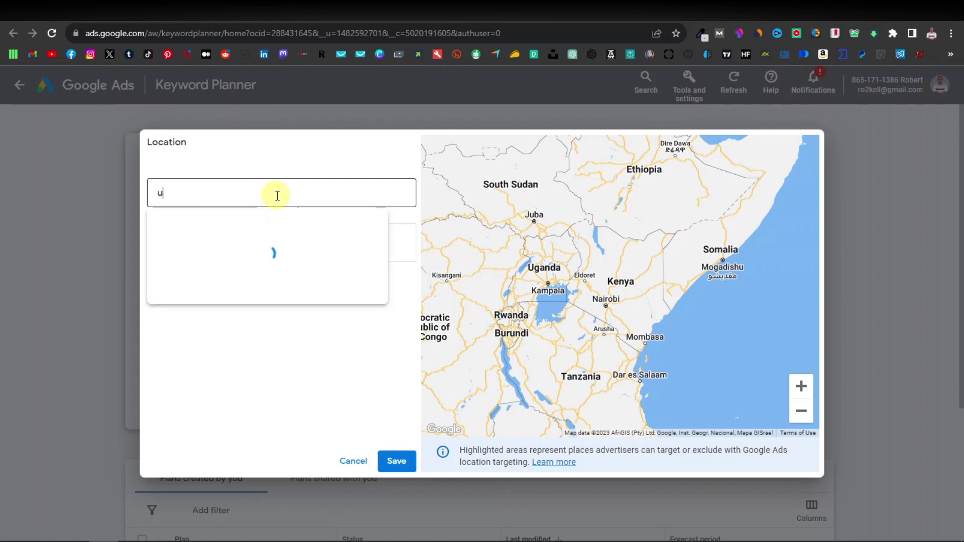
click(465, 232)
click(396, 462)
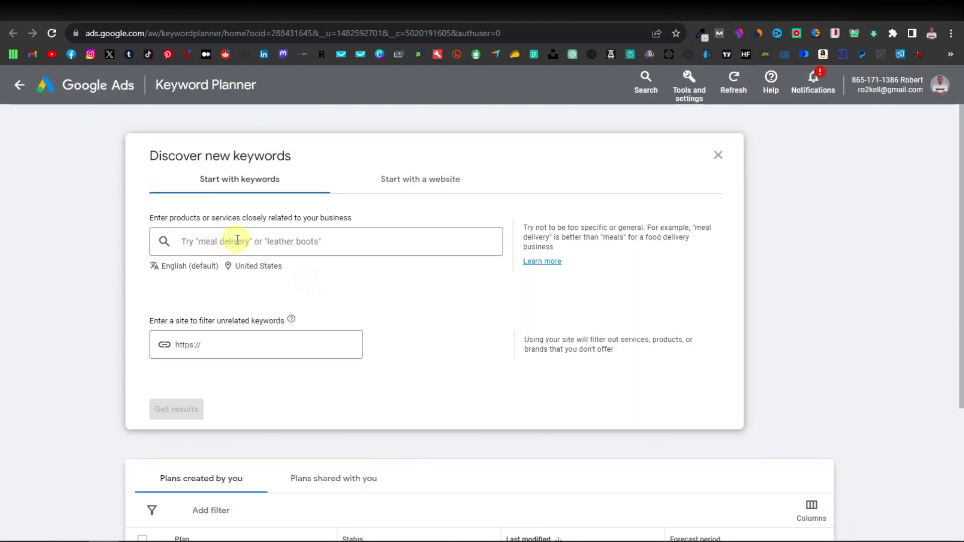
Get keyword ideas for "medicinal gardening" and review their monthly searches, competition and bid ranges
click(243, 241)
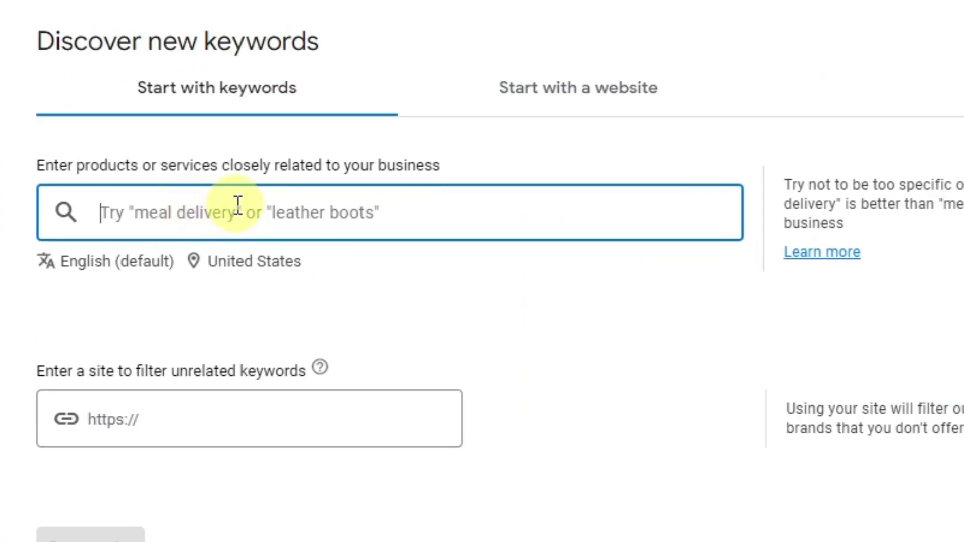
text(medicinal gardening)
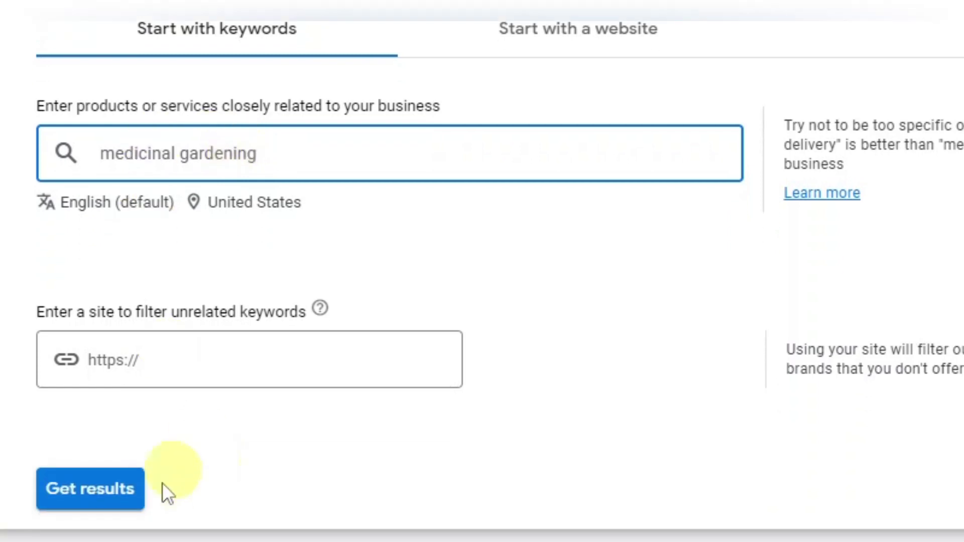
click(122, 498)
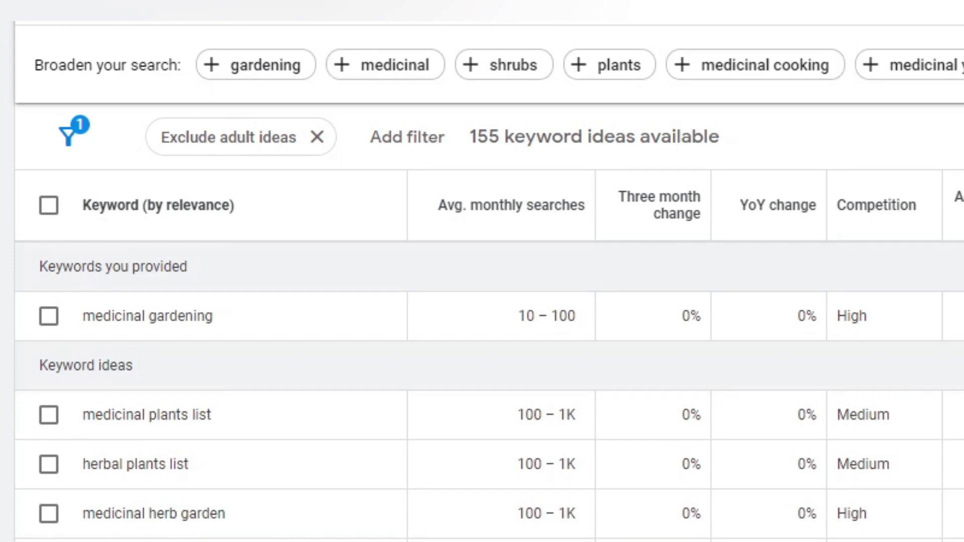
scroll(183, 528, down, 2)
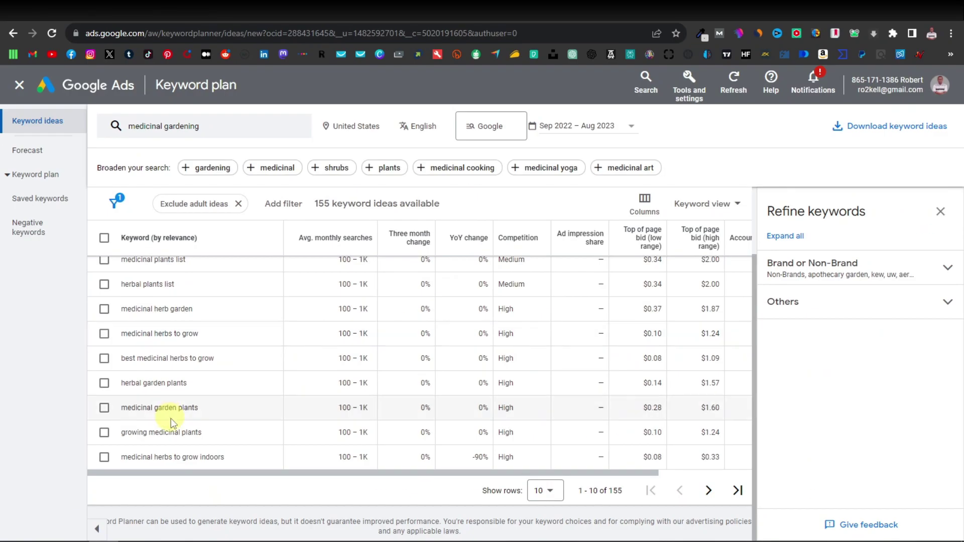
scroll(171, 421, up, 1)
scroll(173, 422, down, 1)
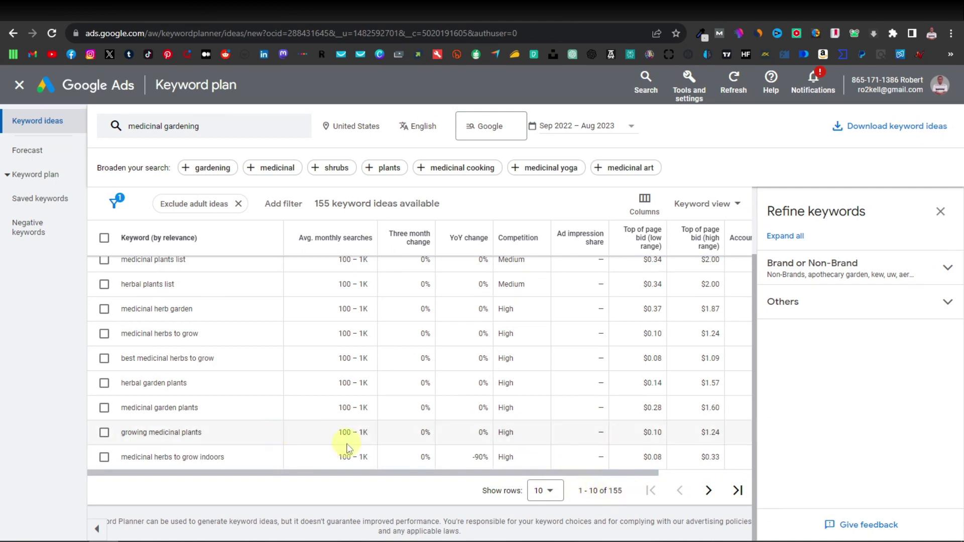
scroll(347, 445, up, 2)
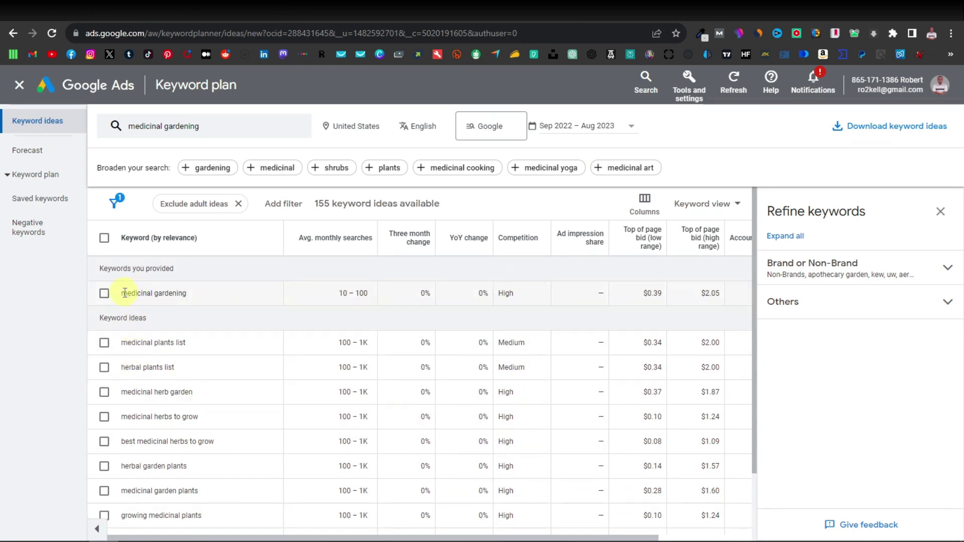
Copy the keyword "medicinal gardening" from Keyword Planner into the new campaign's keyword list
right_click(176, 293)
click(207, 303)
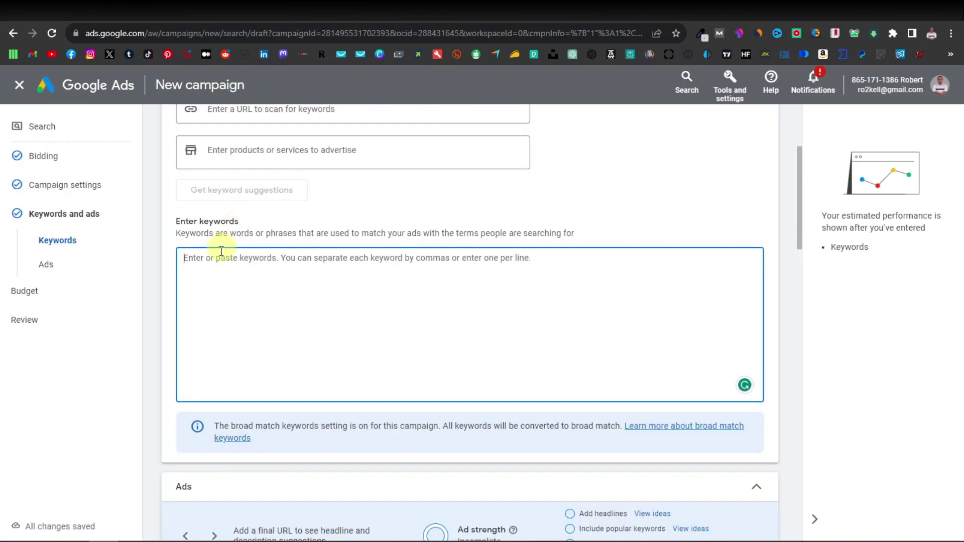
right_click(222, 252)
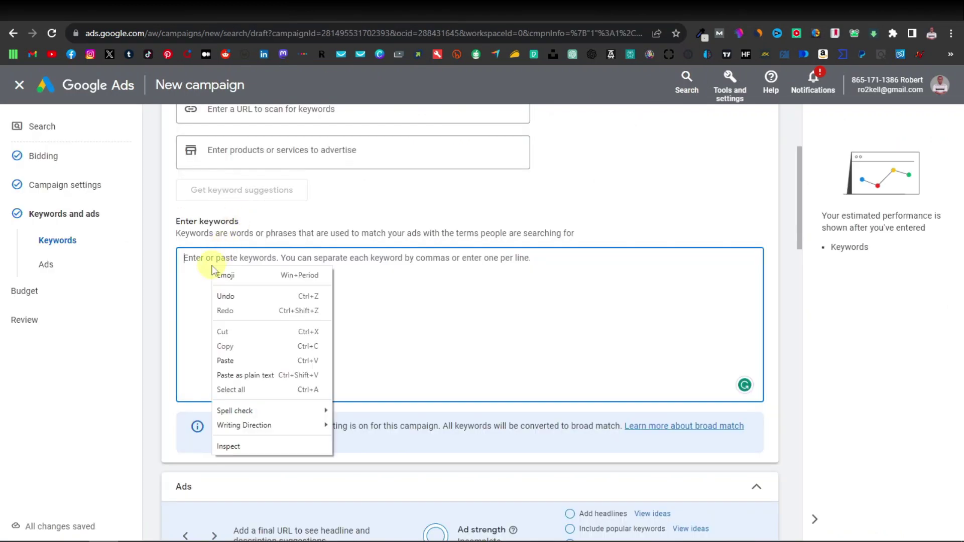
click(245, 359)
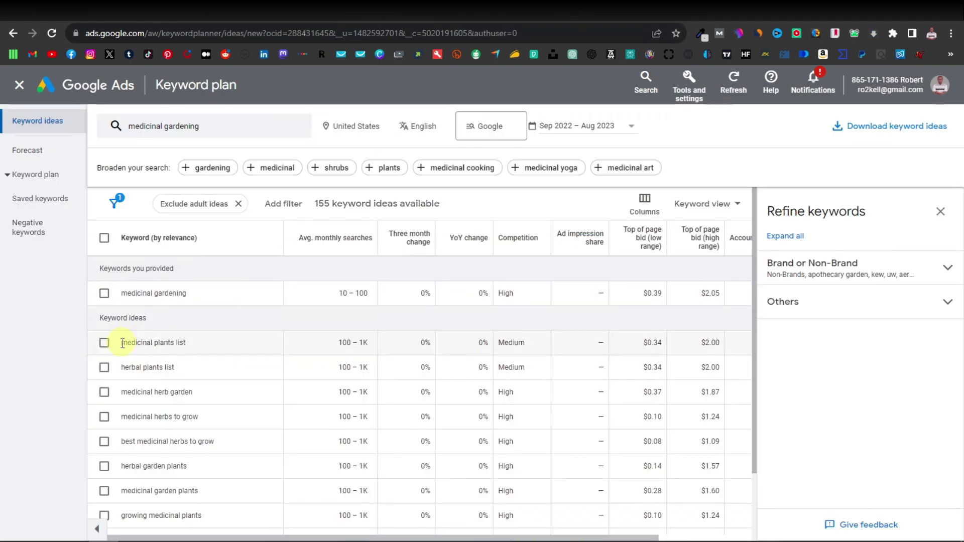
Copy the keyword idea "medicinal plants list" into the campaign's keyword list on its own line
drag(122, 344, 196, 344)
right_click(196, 344)
click(227, 352)
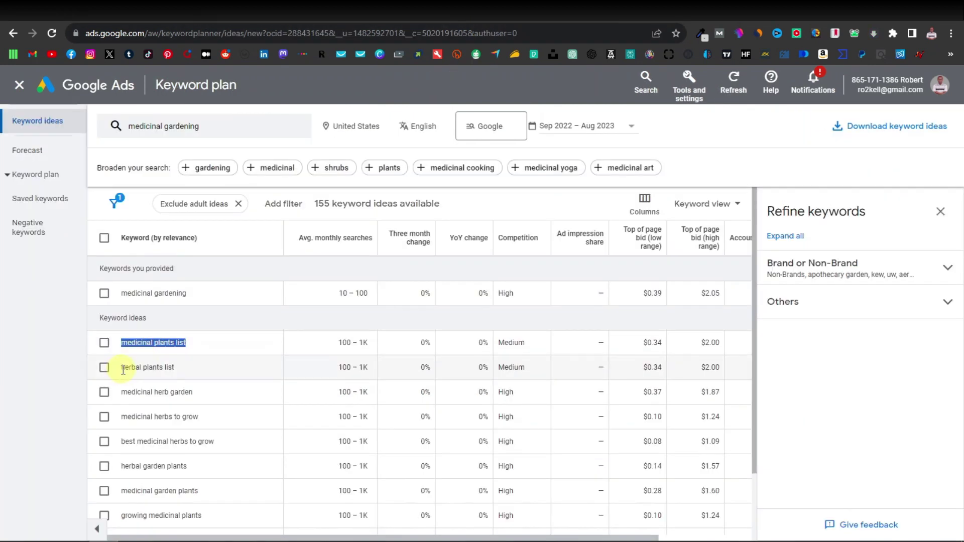
Copy the keyword idea "herbal plants list" from Keyword Planner into the campaign's keyword list
drag(123, 370, 176, 371)
right_click(175, 370)
click(200, 377)
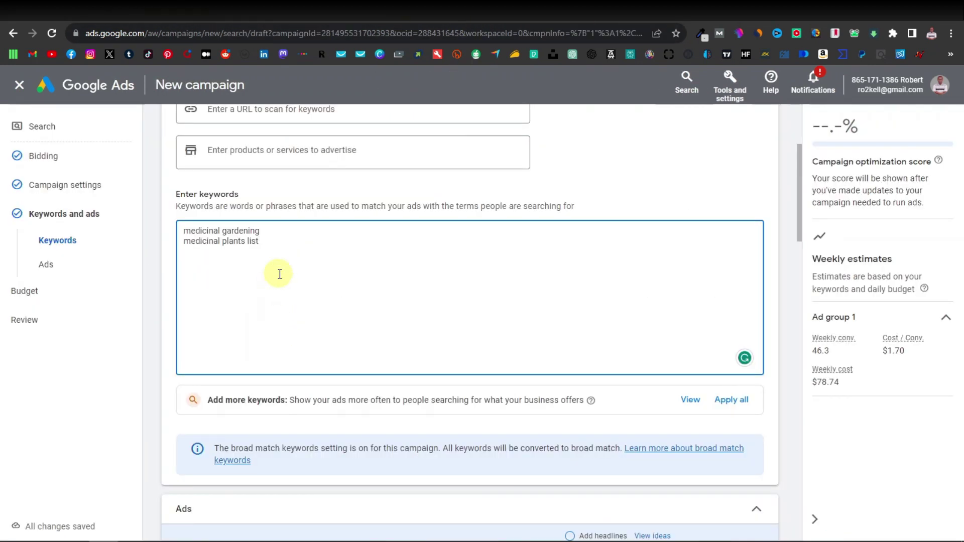
key(ctrl+v)
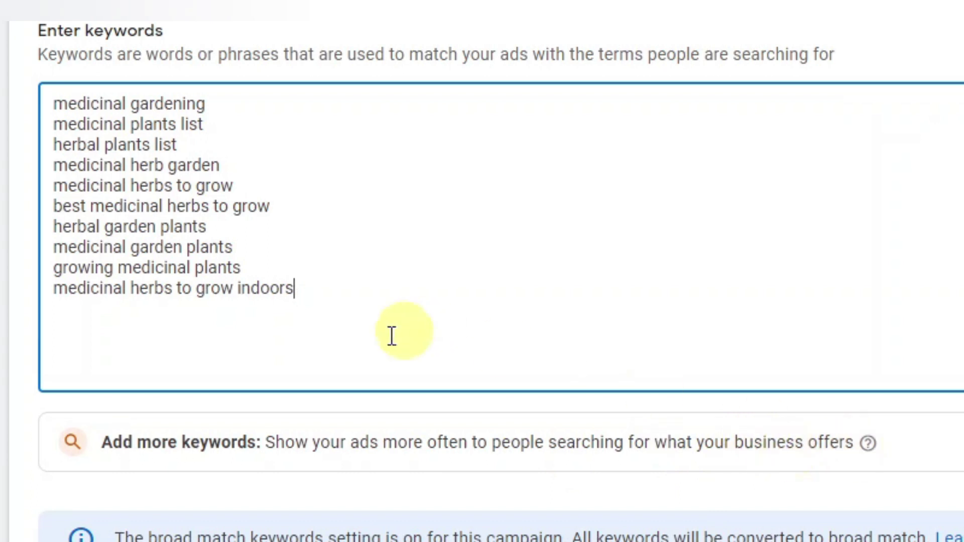
Review the full list of keywords entered for the ad group, from "medicinal gardening" to the last entry
drag(318, 305, 37, 90)
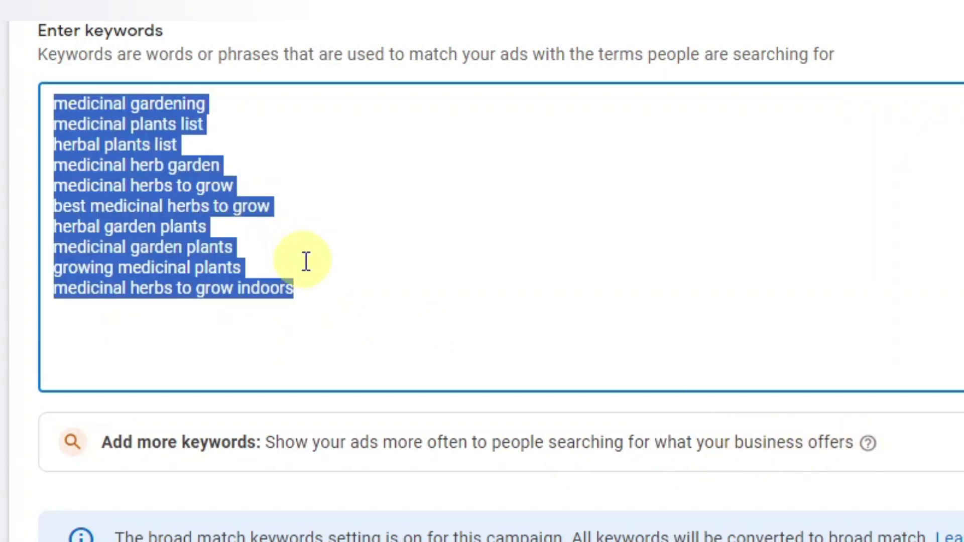
click(300, 289)
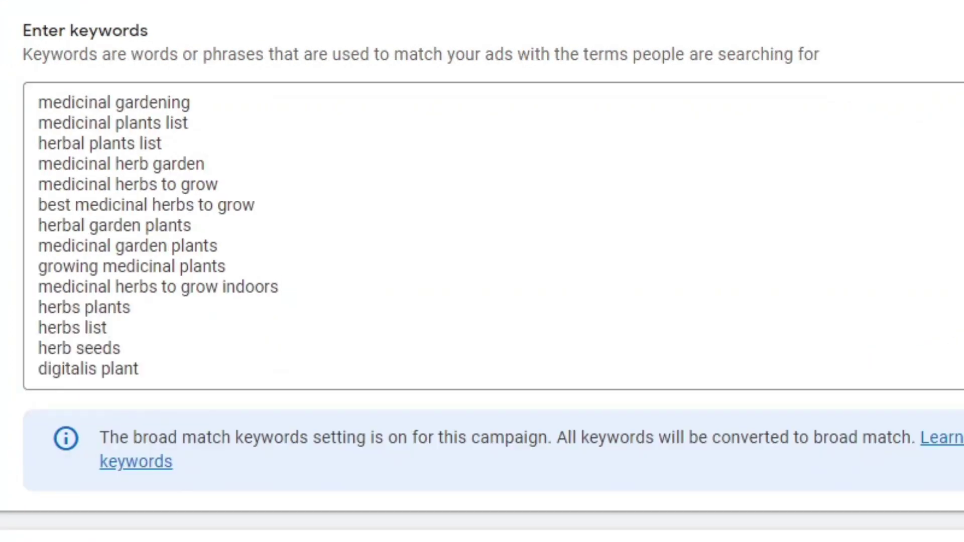
scroll(211, 319, down, 3)
scroll(186, 314, up, 3)
scroll(188, 314, down, 10)
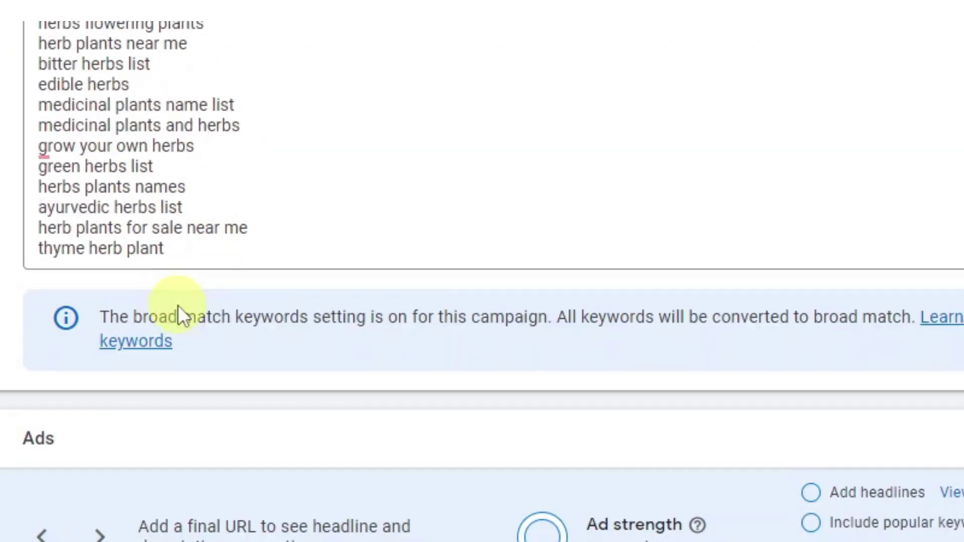
scroll(241, 290, up, 5)
scroll(263, 303, down, 3)
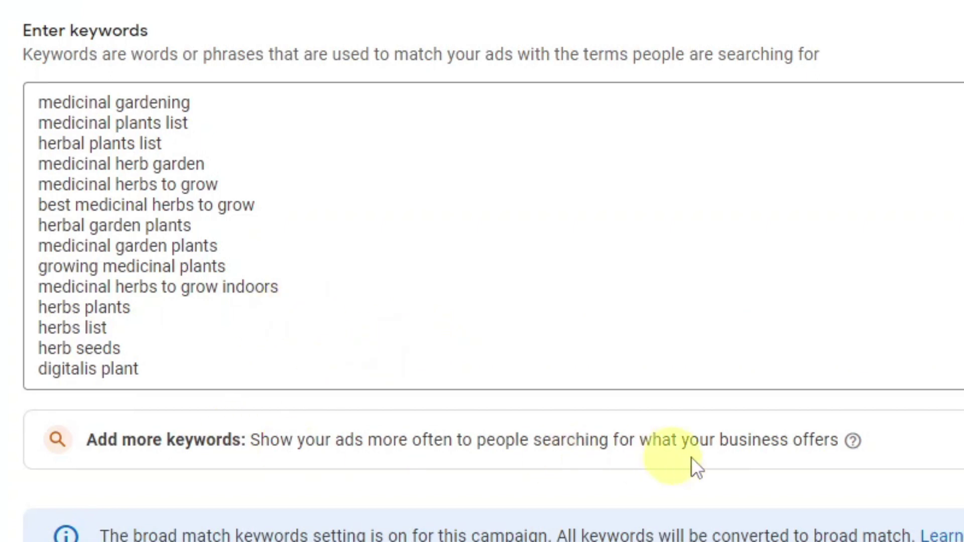
Copy the landing page address medicinal-gardening-80479.gr-site.com from its browser page and enter it as the ad's final URL
scroll(613, 442, down, 5)
scroll(597, 394, down, 7)
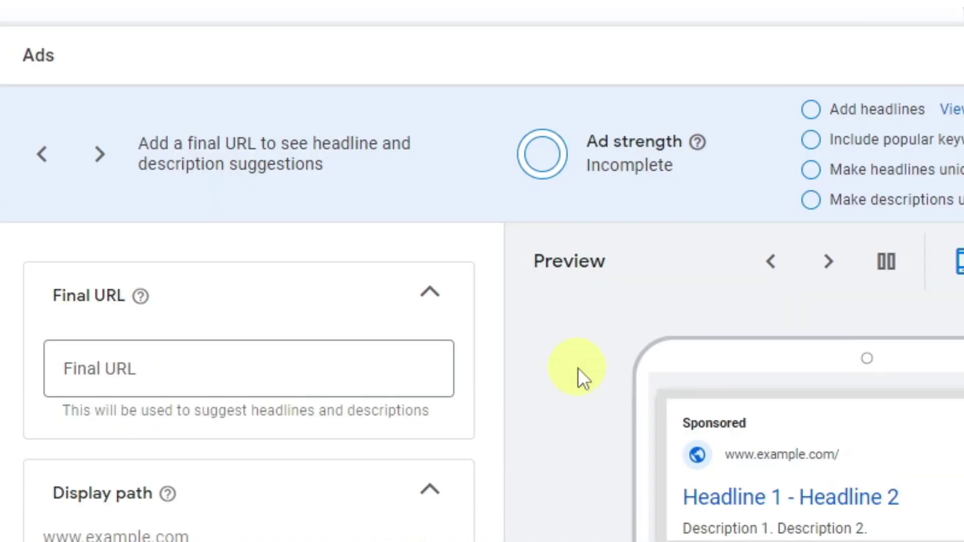
scroll(355, 211, down, 2)
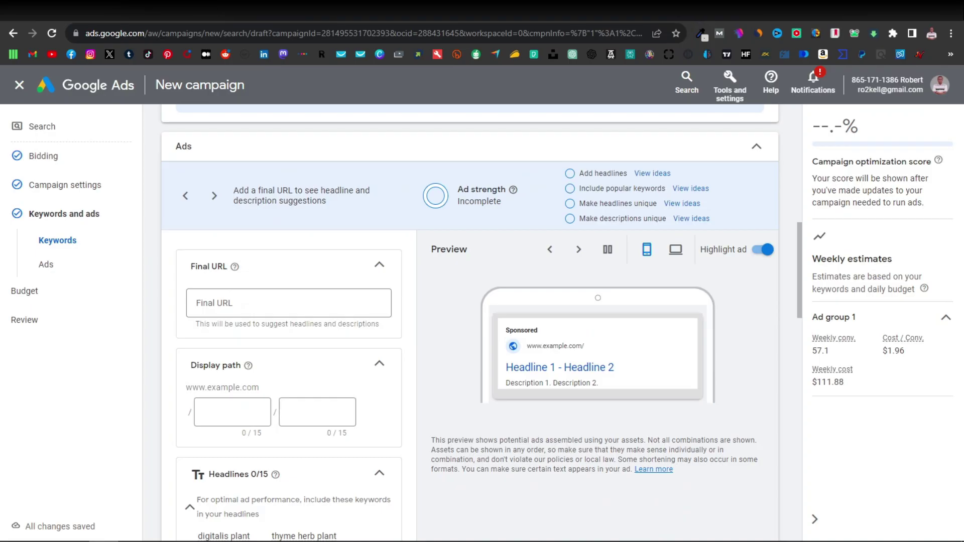
key(ctrl+Tab)
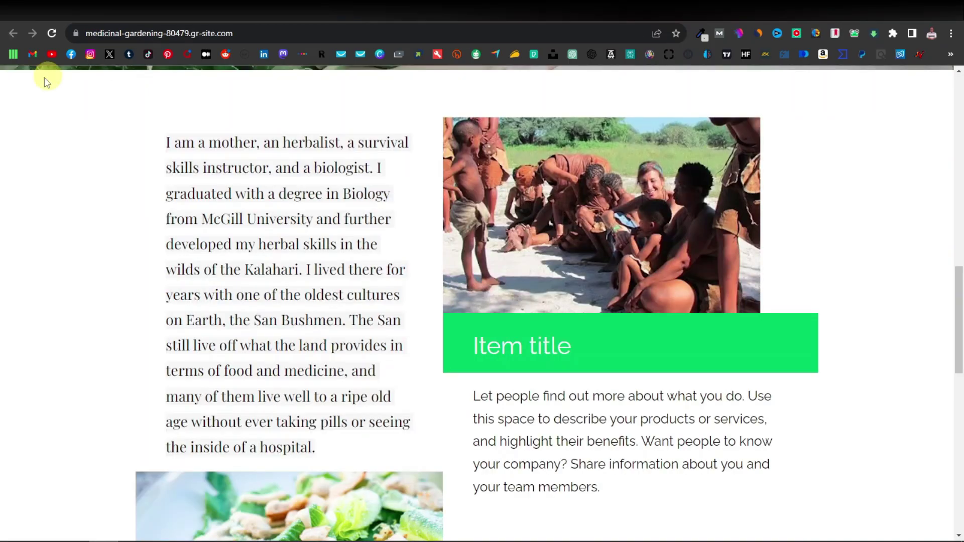
click(208, 34)
right_click(207, 34)
click(263, 119)
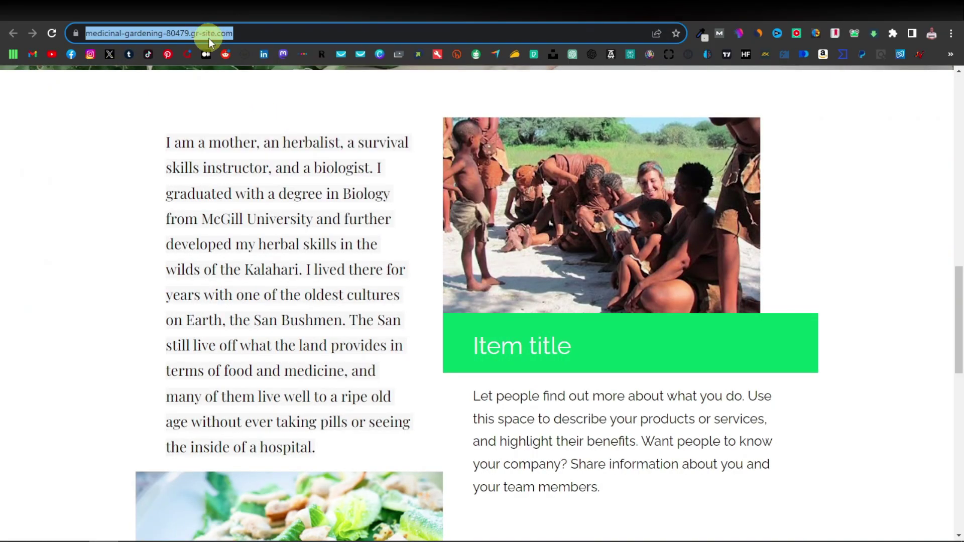
key(ctrl+shift+Tab)
click(211, 304)
right_click(223, 303)
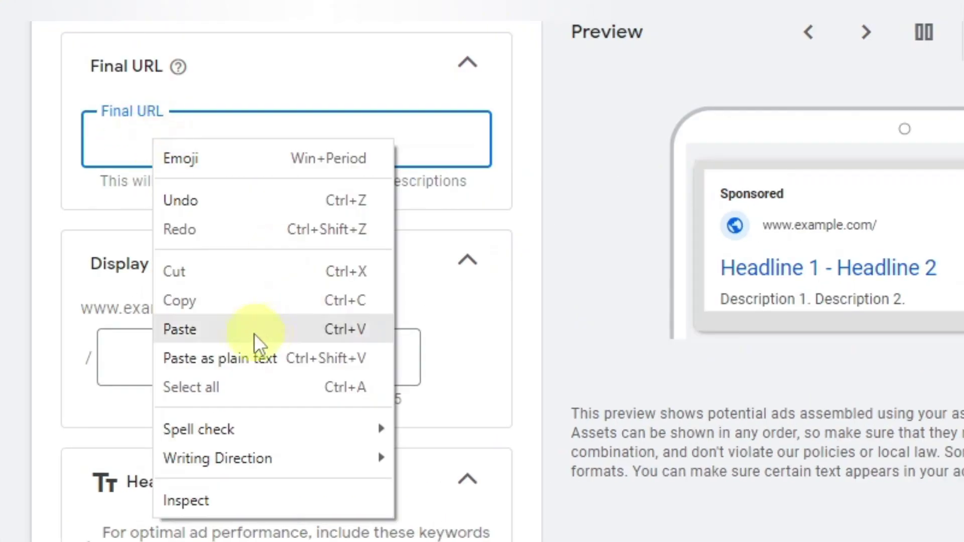
click(254, 332)
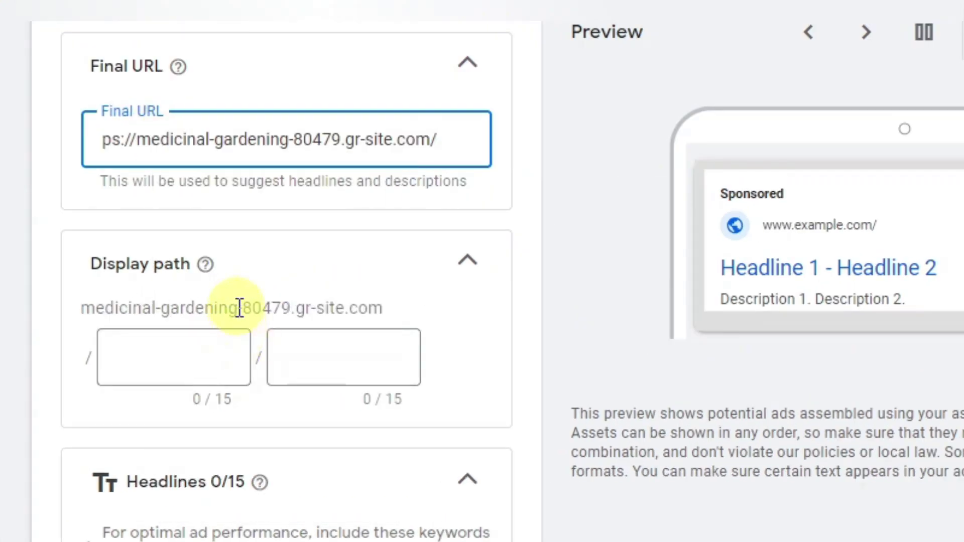
Examine the ad's display path, the keywords suggested for headlines, and the required and optional headline fields
scroll(239, 308, down, 5)
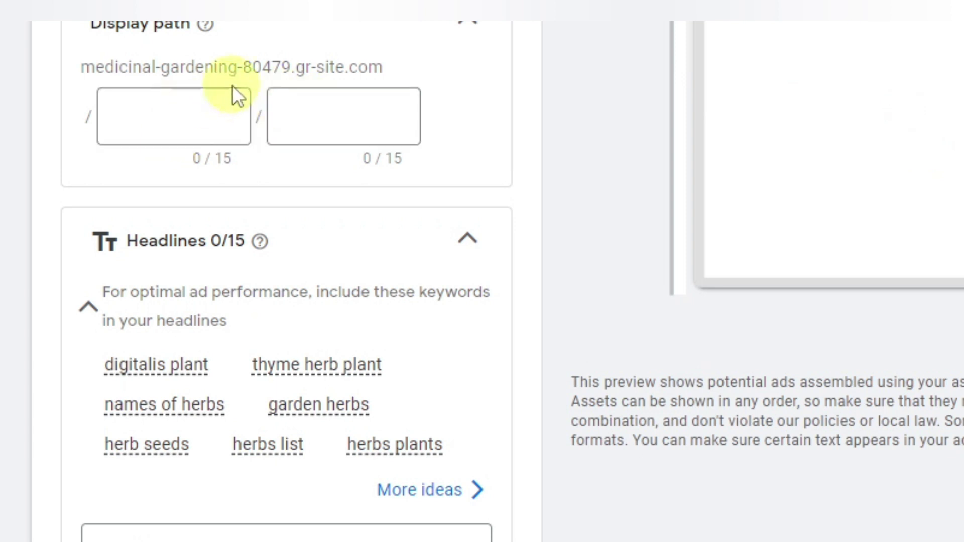
scroll(263, 126, down, 2)
mouse_move(263, 134)
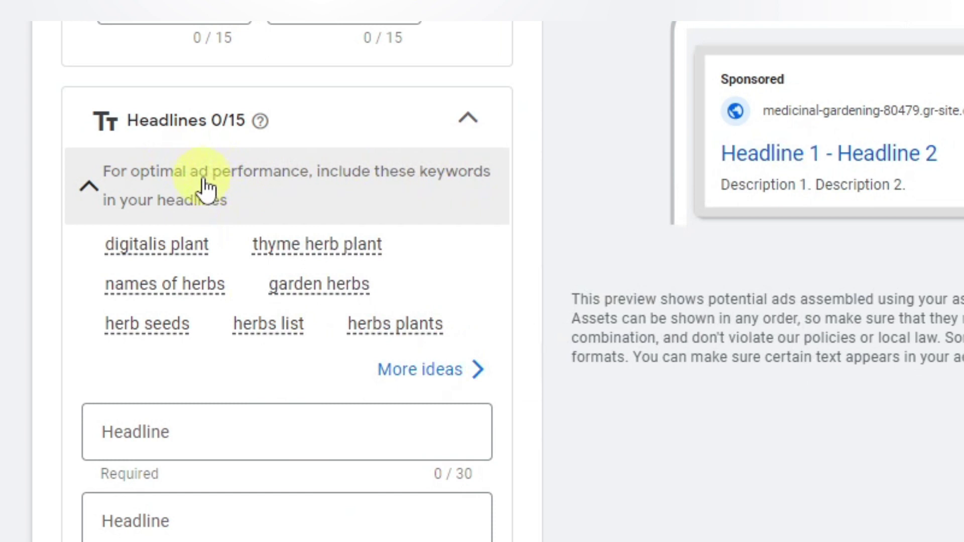
scroll(205, 186, down, 2)
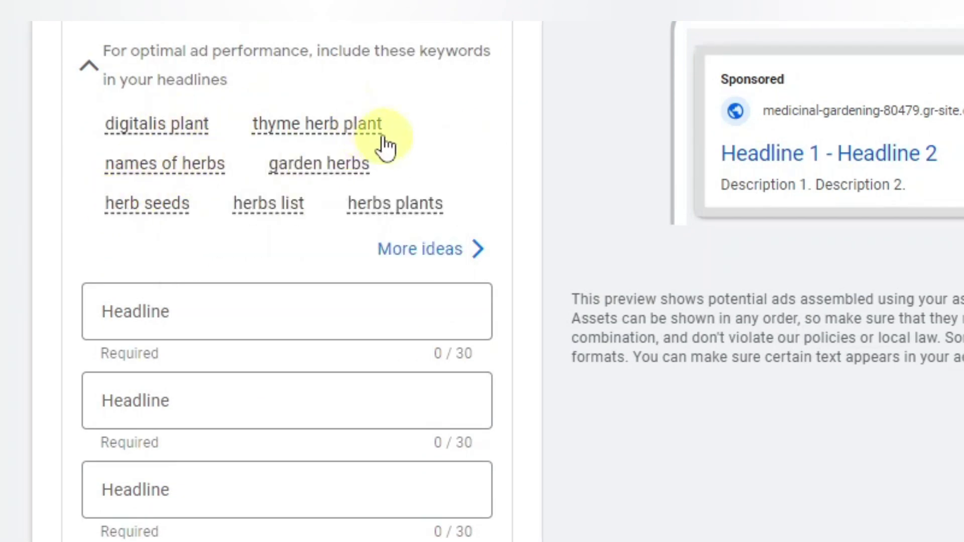
mouse_move(221, 156)
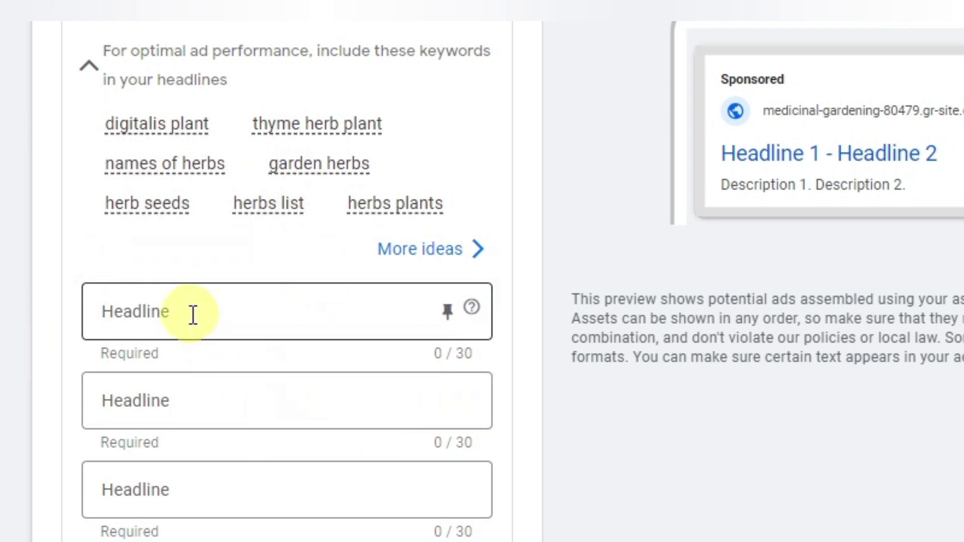
click(183, 390)
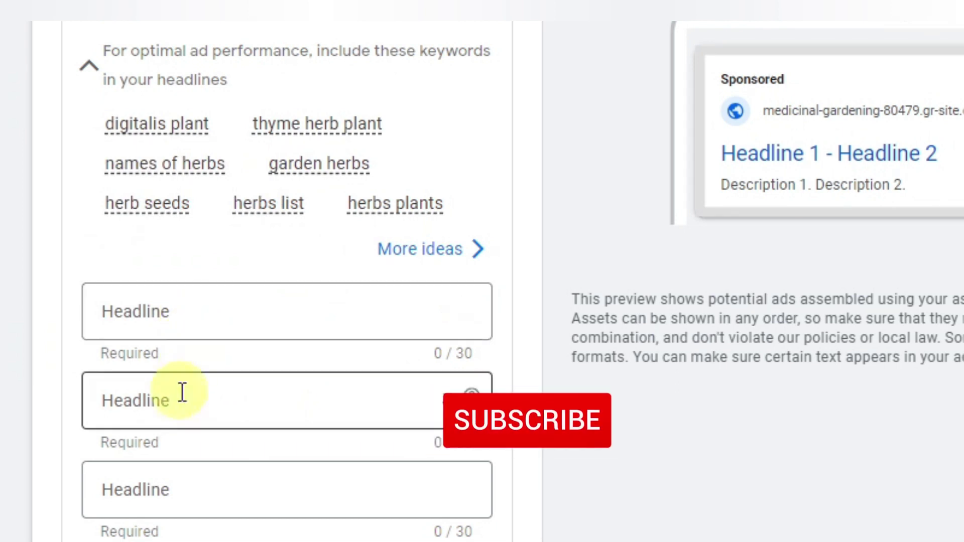
scroll(176, 402, down, 2)
click(173, 362)
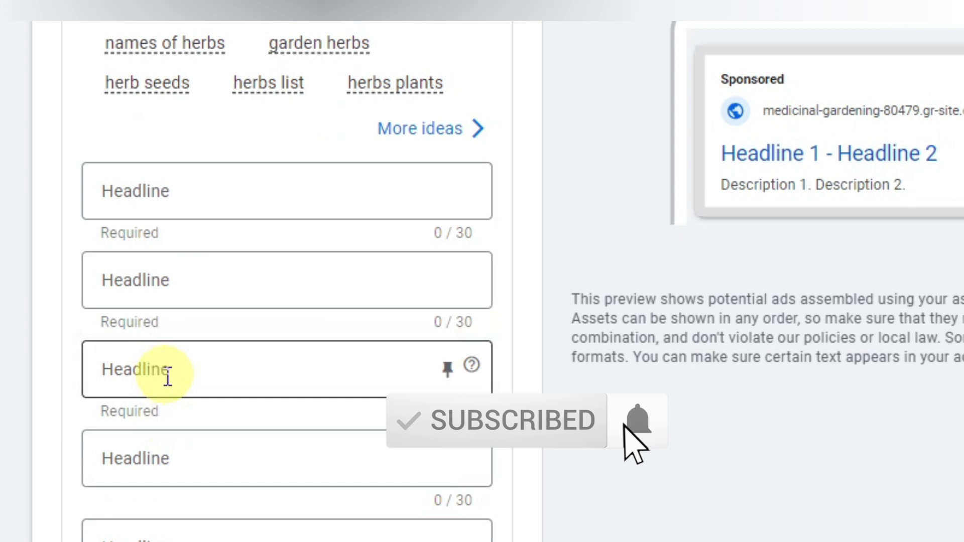
click(233, 280)
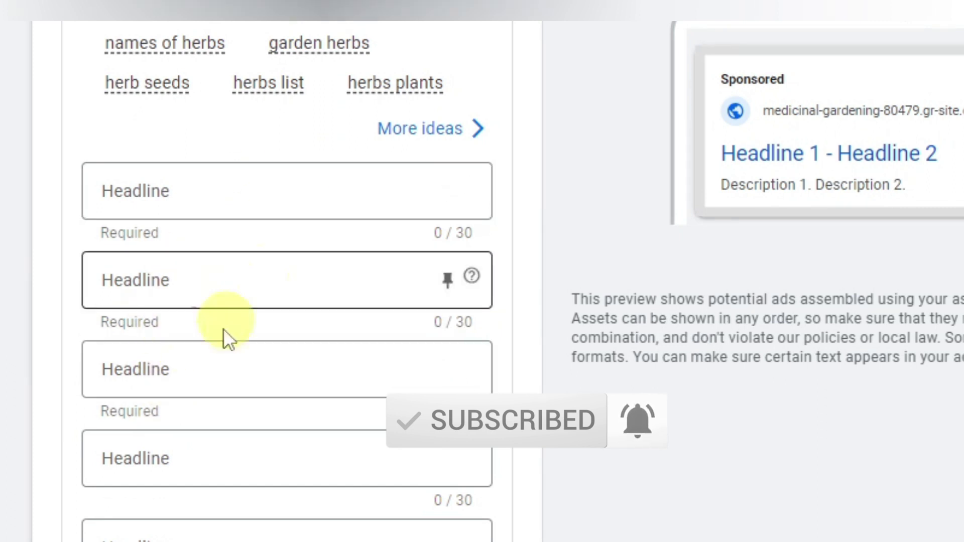
click(239, 196)
click(191, 477)
click(186, 525)
click(217, 464)
click(221, 380)
click(211, 201)
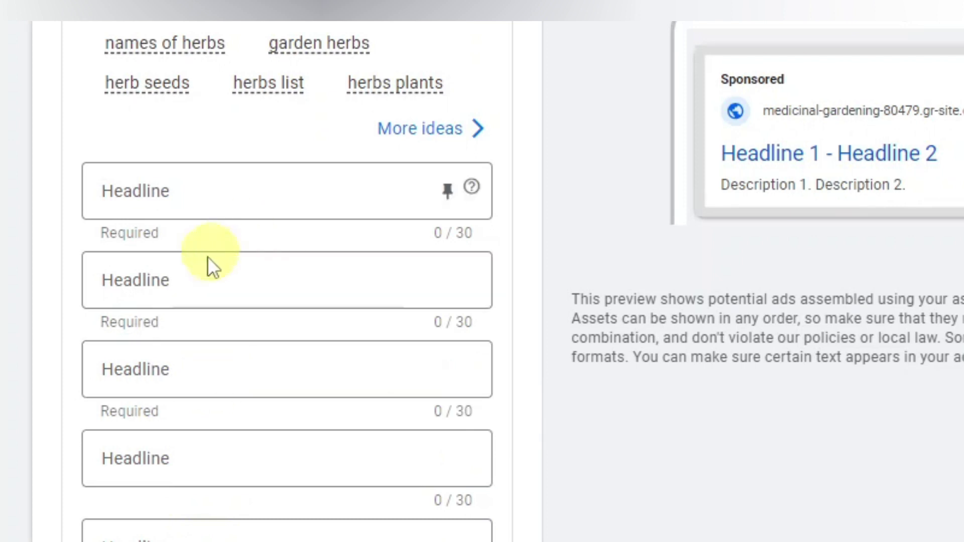
click(204, 297)
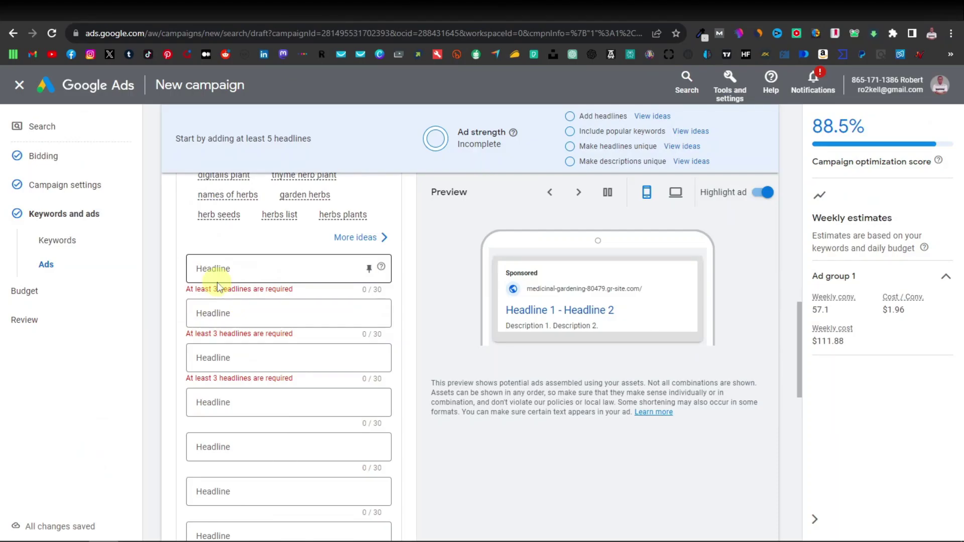
Enter "Digitalis Plants Gardening" as the first headline, based on the suggested keyword "digitalis plant"
scroll(141, 226, up, 1)
mouse_move(227, 241)
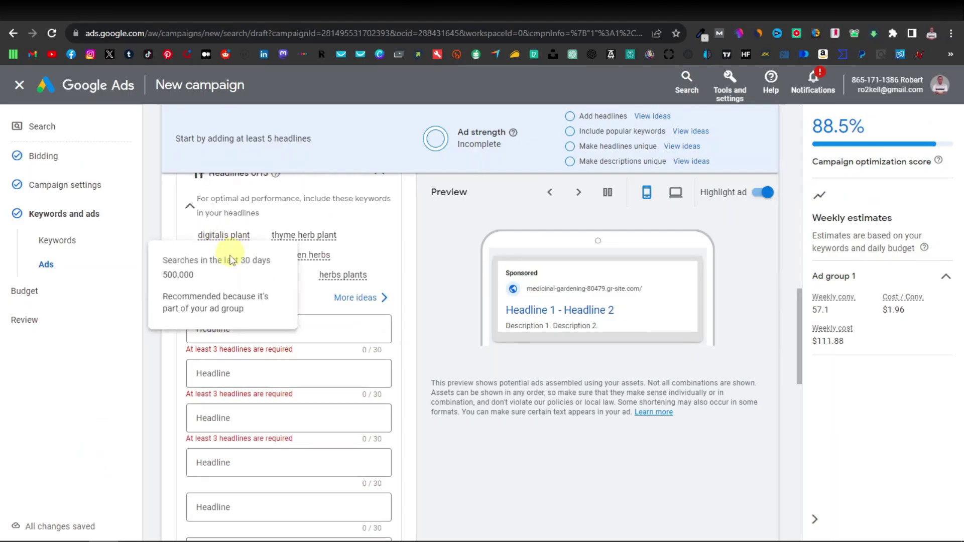
click(236, 332)
scroll(231, 321, down, 1)
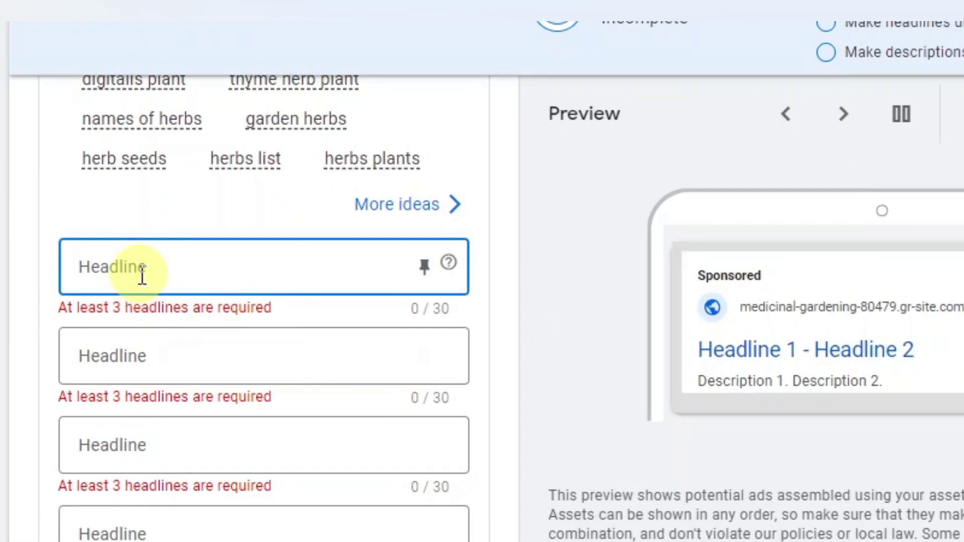
text(Digitalis Plants)
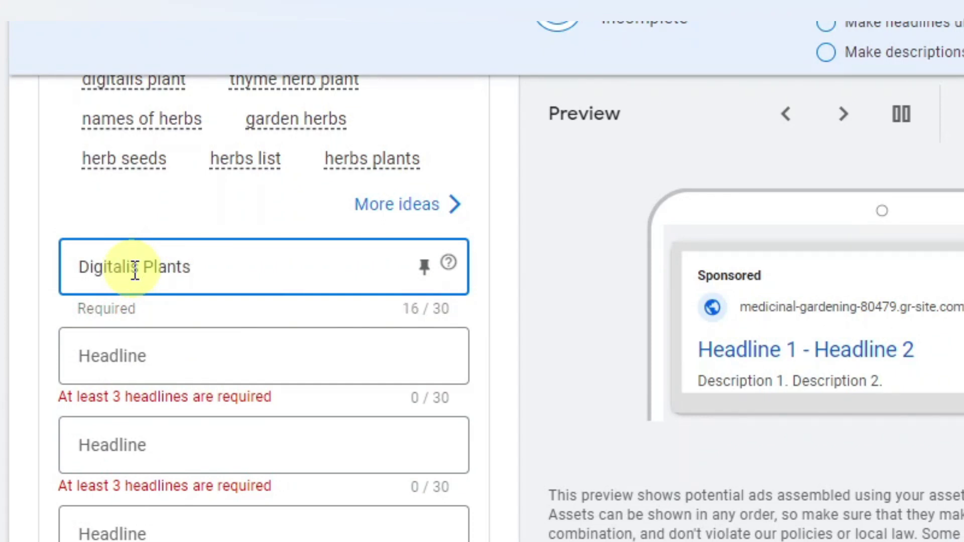
text( Gardeni)
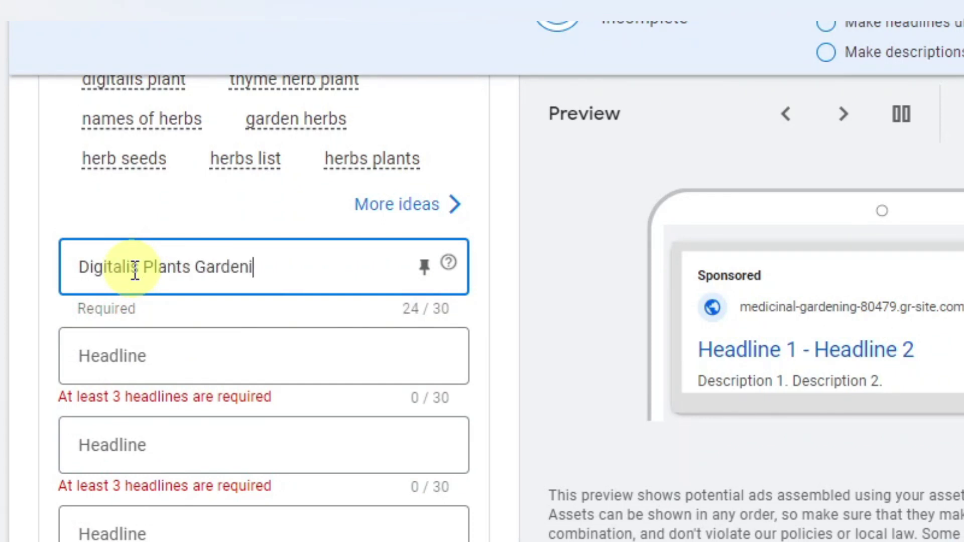
text(ng)
Enter "Thyme Herb Plant Gardening" as the second headline, based on the suggested keyword "thyme herb plant"
scroll(134, 274, up, 2)
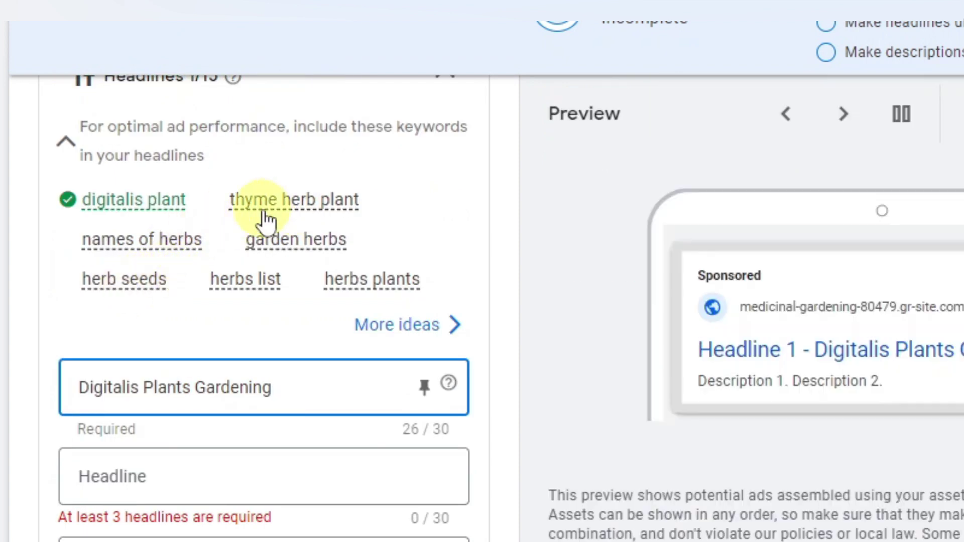
mouse_move(263, 216)
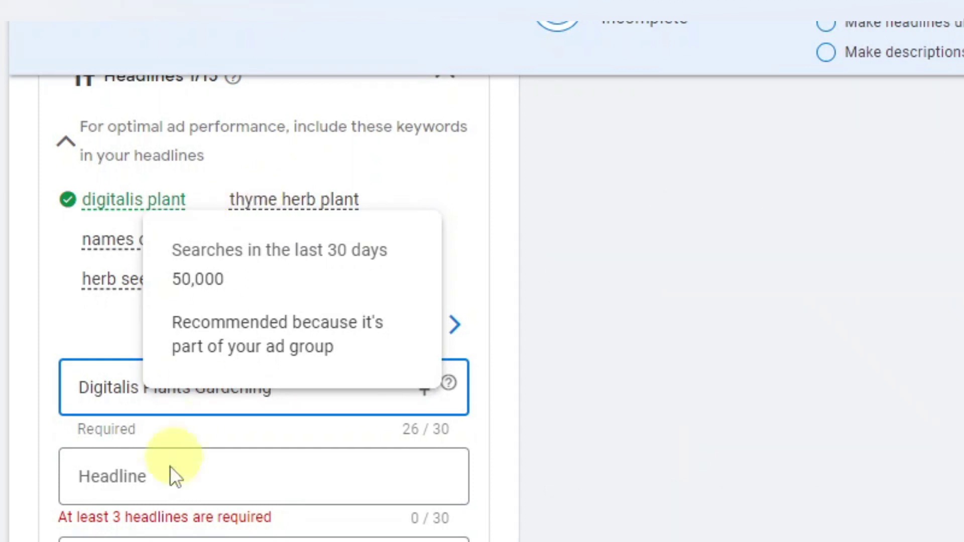
click(144, 479)
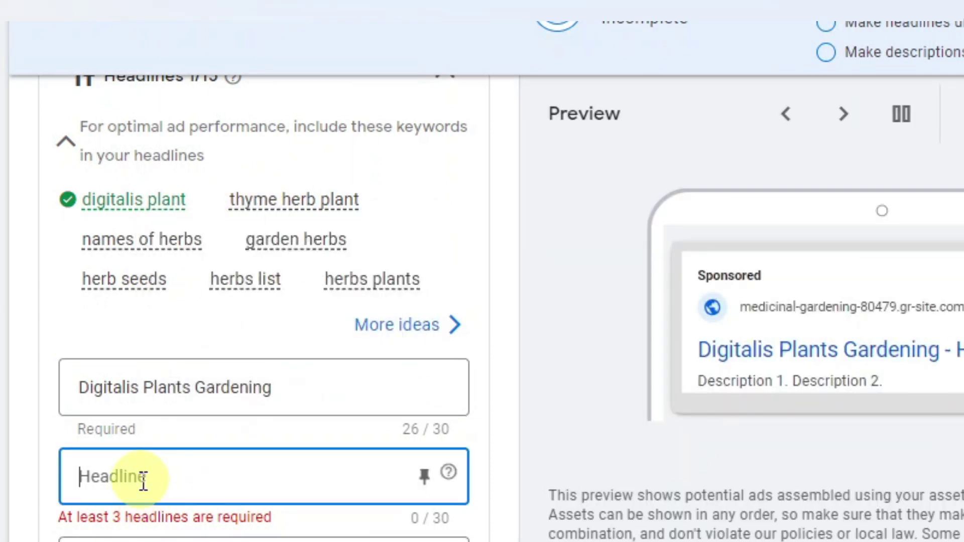
text(Thyme Herb Plant Gardening)
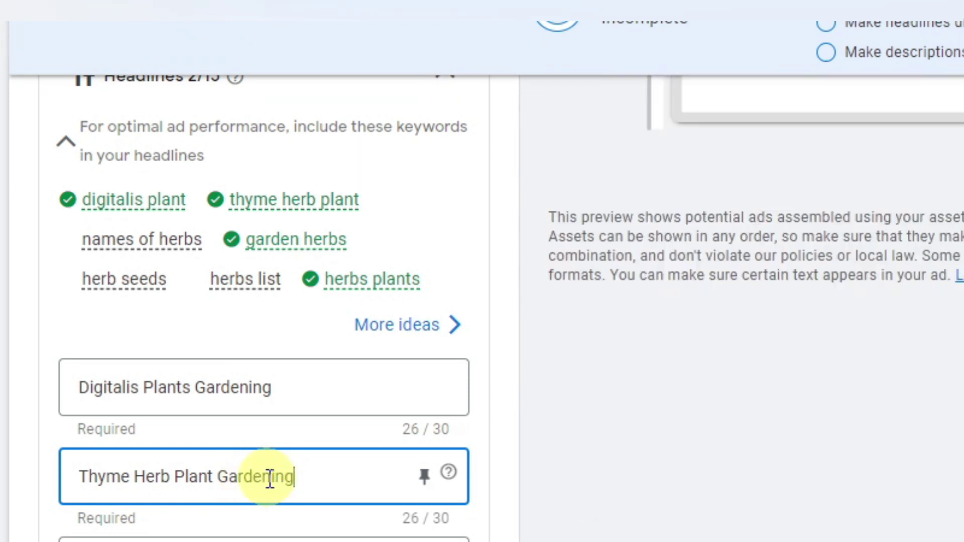
Check the remaining suggested keywords and enter "Grow Herbal Plants Easily" as the third headline
scroll(269, 476, down, 2)
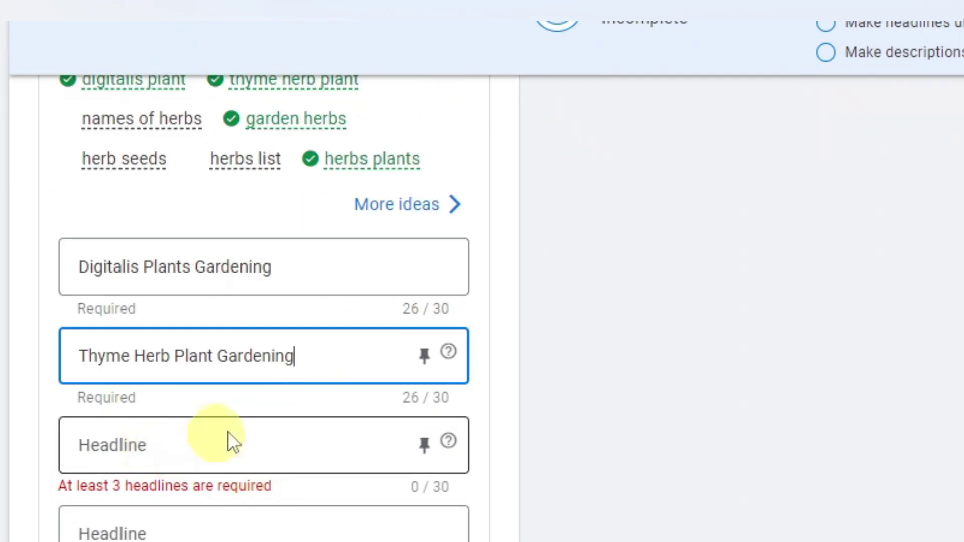
scroll(262, 367, up, 2)
mouse_move(163, 256)
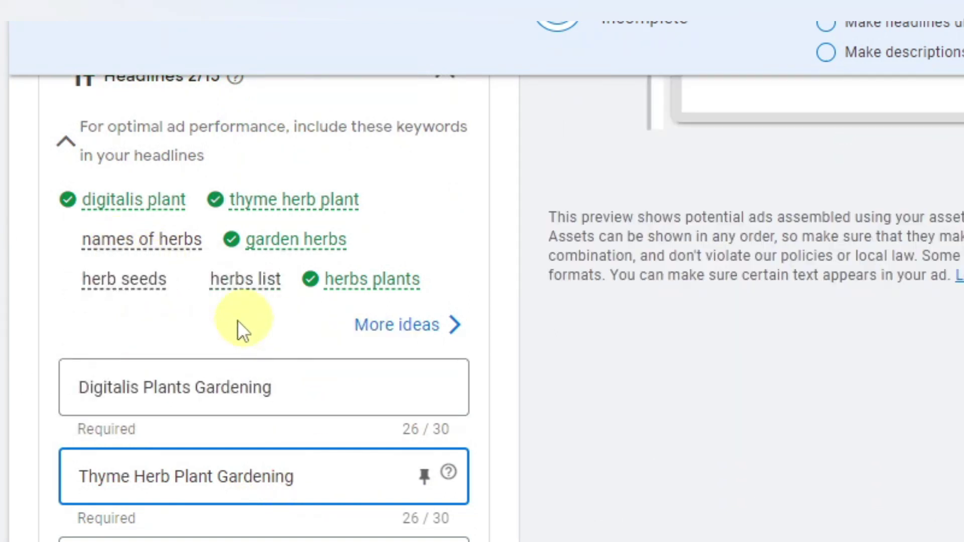
scroll(133, 333, down, 2)
click(152, 449)
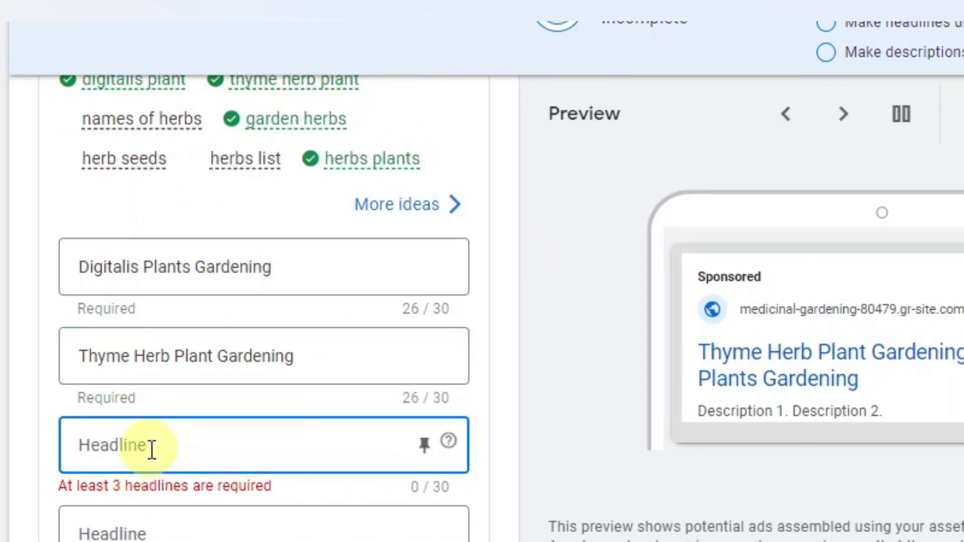
text(G)
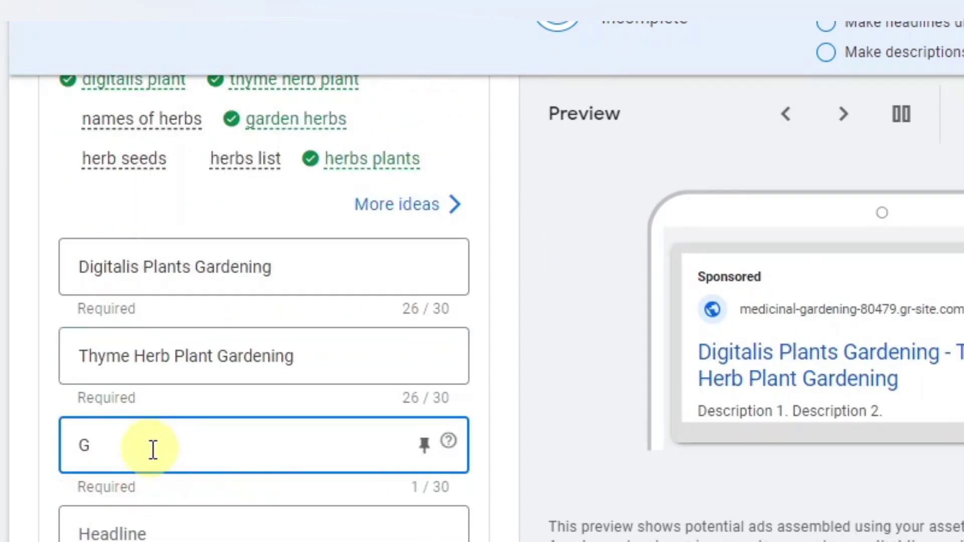
text(row Herbal Plants Easiu)
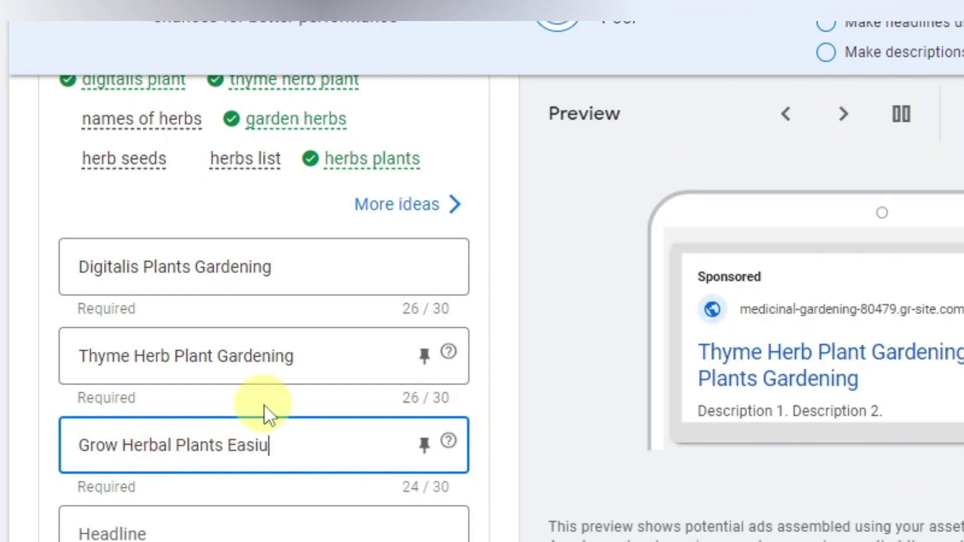
key(BackSpace)
text(ly)
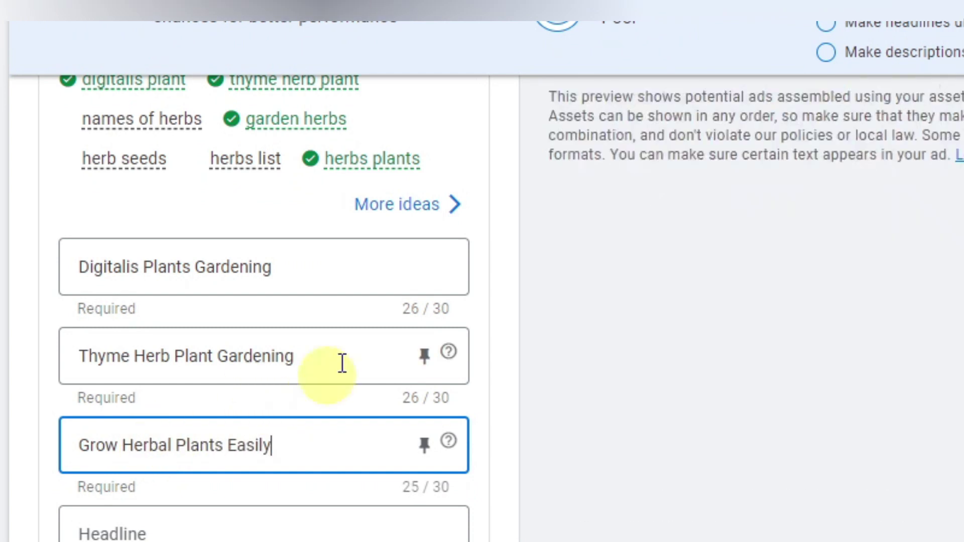
Switch to ChatGPT and send the prompt "write two google ads descriptions including keywords 'medicinal gardening'"
scroll(276, 334, down, 6)
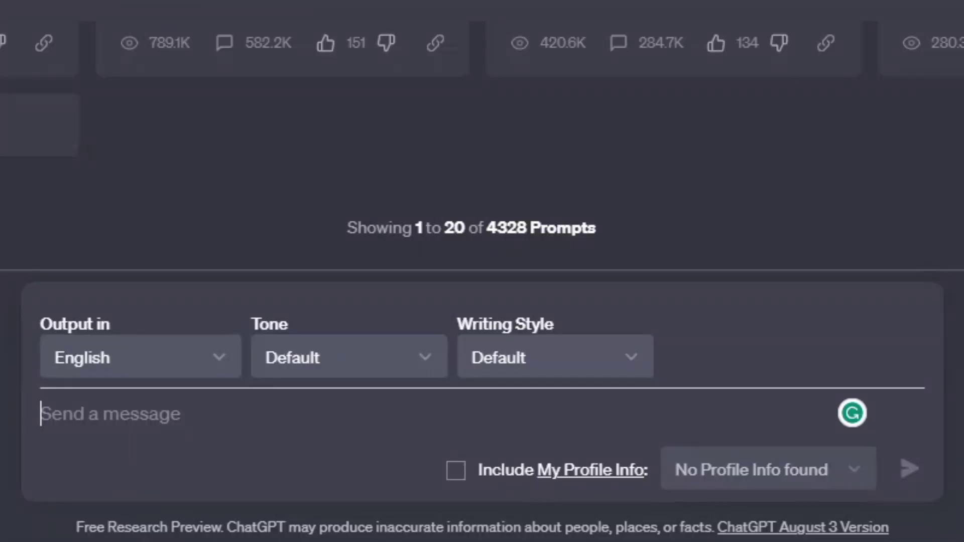
click(91, 415)
text(write two google ads)
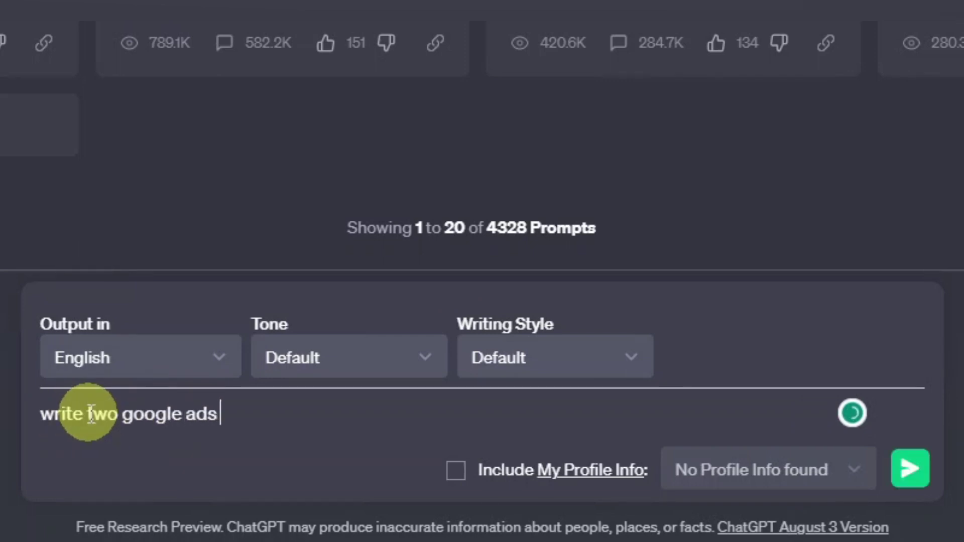
text( descriptions including keywords 'medicinal gardening)
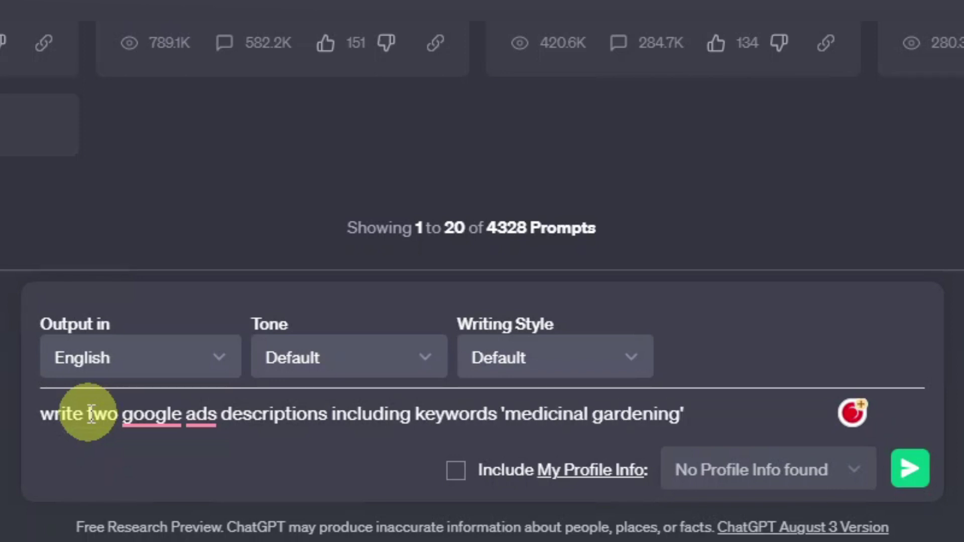
key(Return)
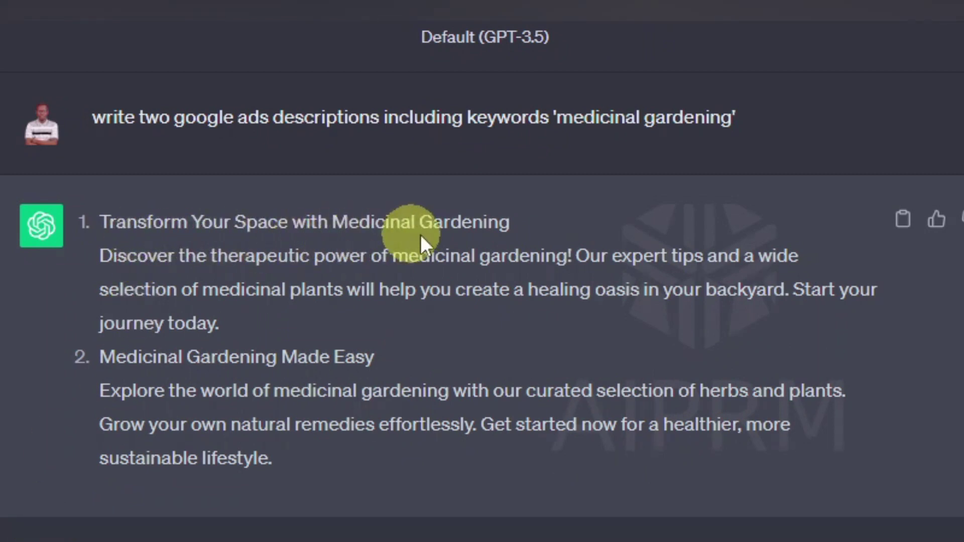
Copy the body text of ChatGPT's first suggestion, "Transform Your Space with Medicinal Gardening", into the first ad description in Google Ads
drag(516, 230, 734, 309)
click(107, 254)
right_click(553, 286)
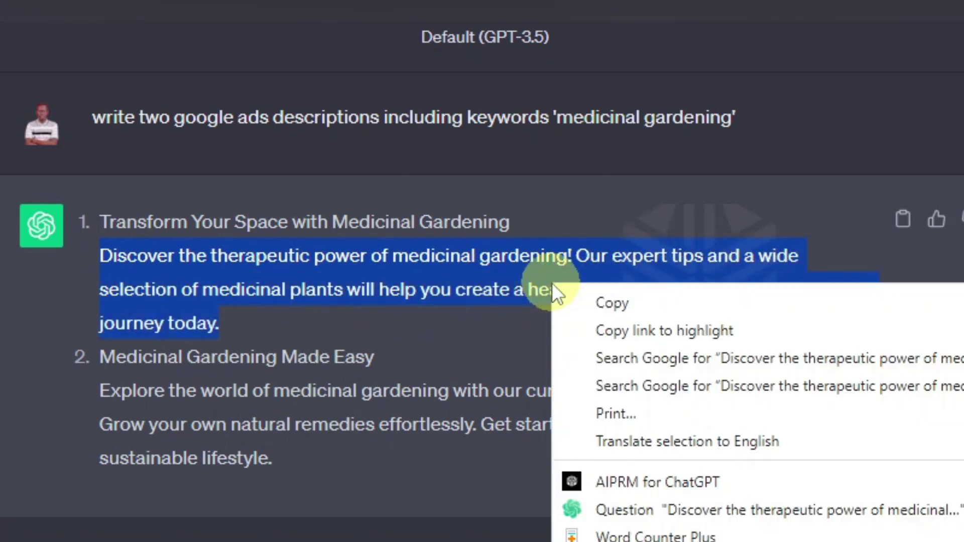
click(641, 304)
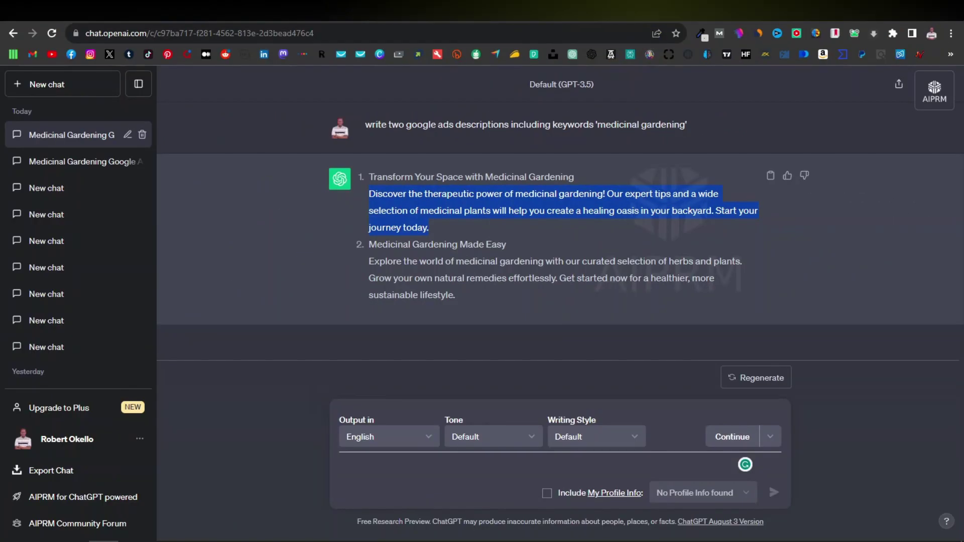
key(ctrl+Tab)
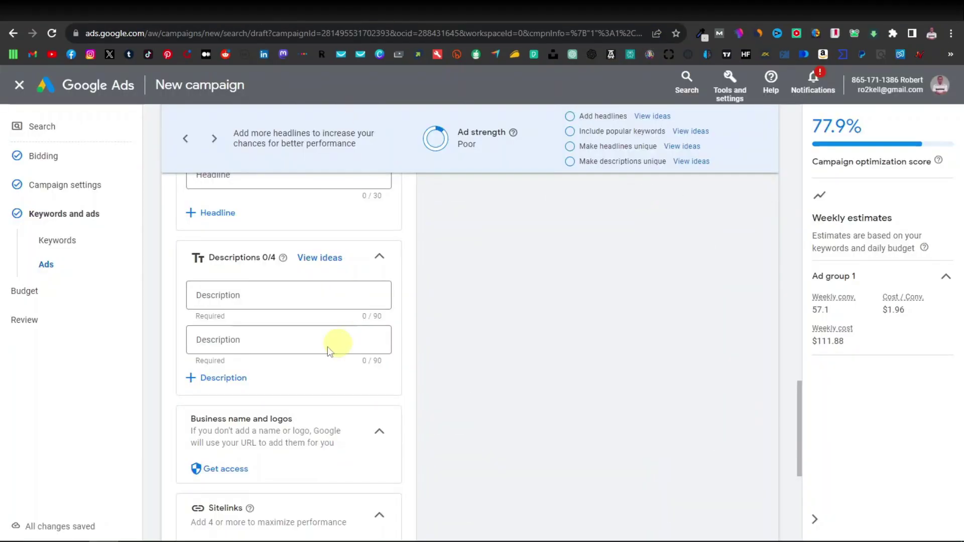
click(233, 295)
right_click(232, 295)
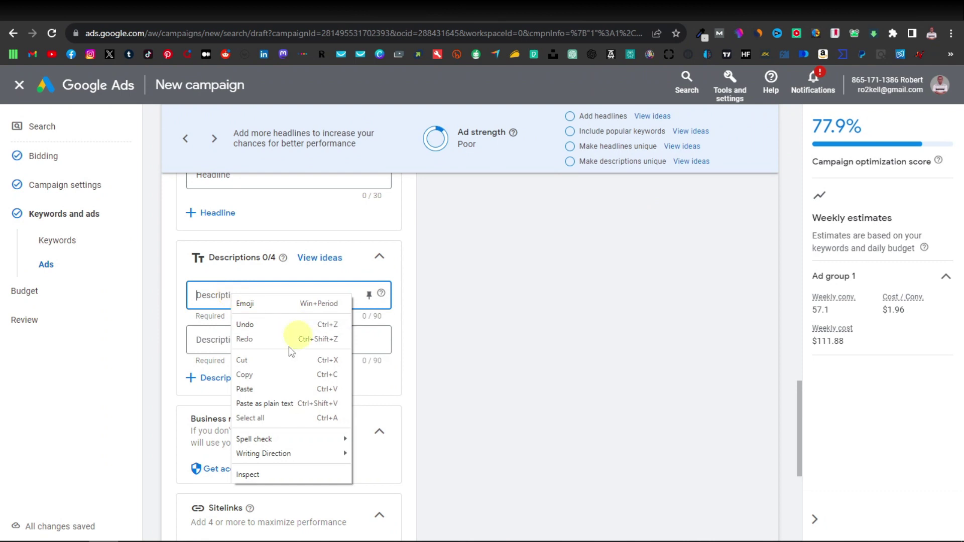
click(251, 389)
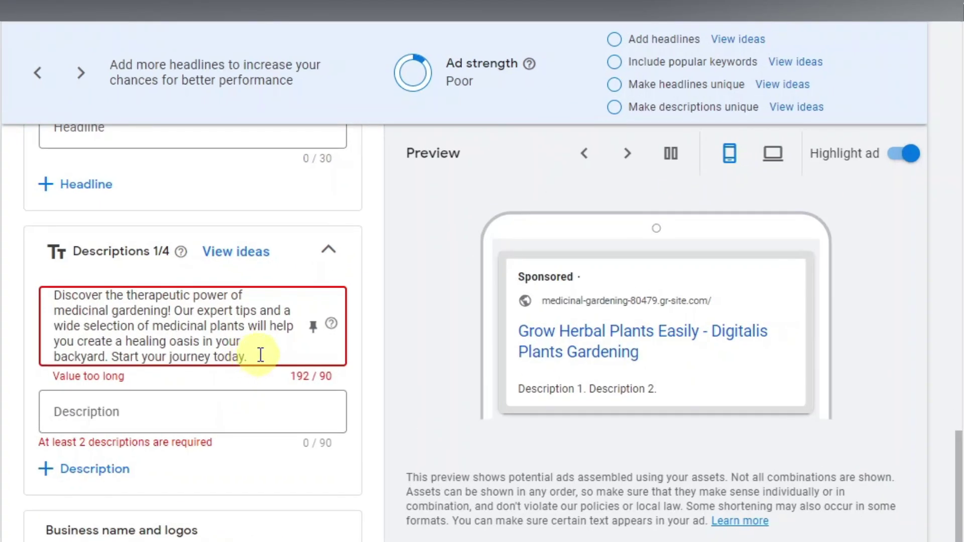
Shorten the first description to "Discover the therapeutic power of medicinal gardening!"
drag(254, 357, 112, 358)
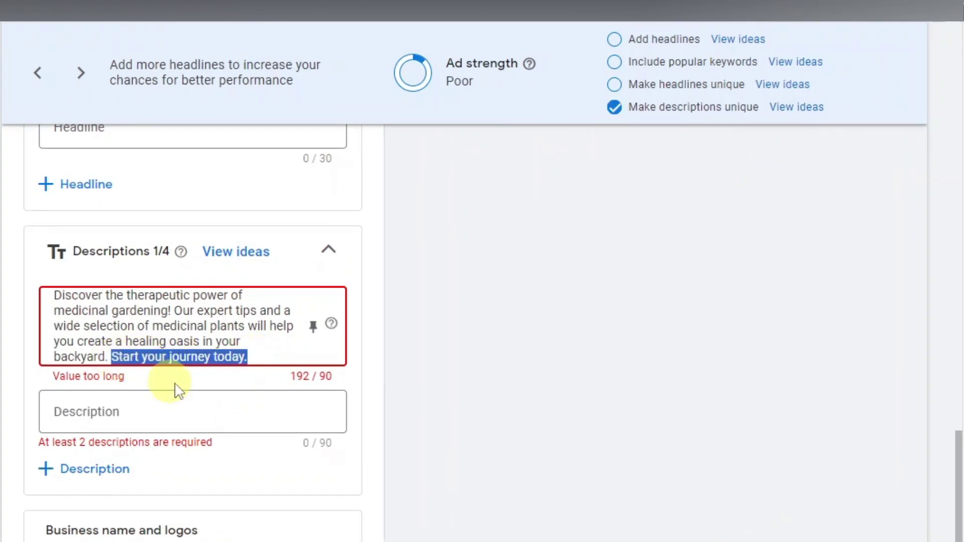
key(BackSpace)
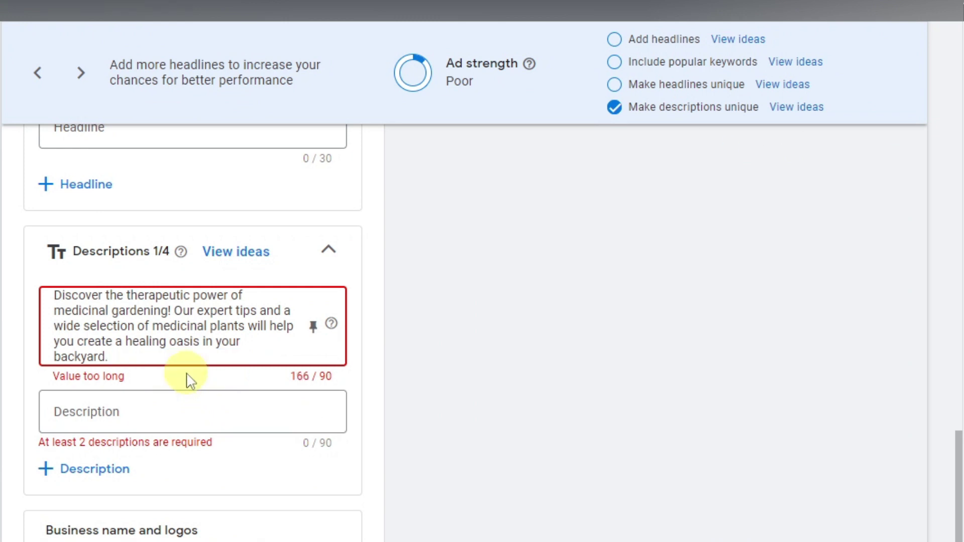
drag(71, 342, 174, 311)
key(BackSpace)
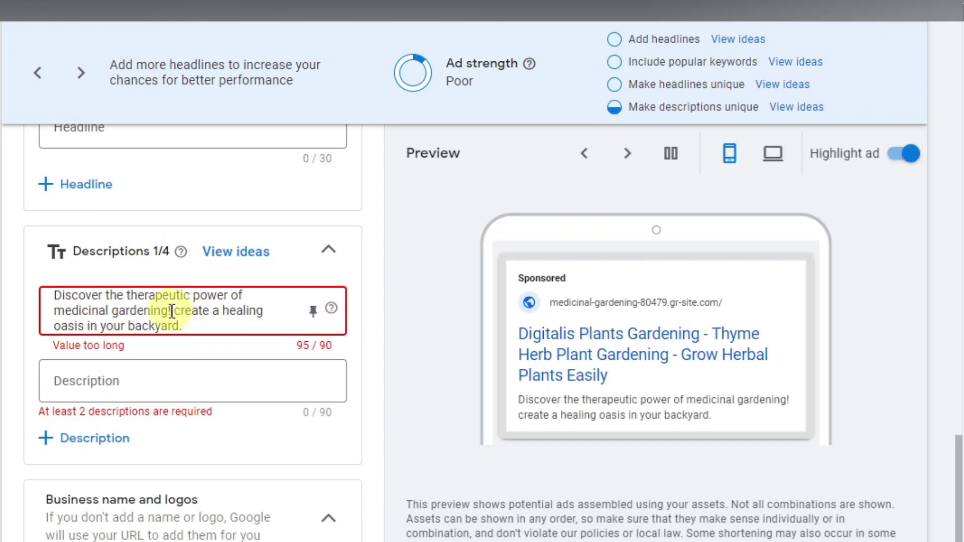
key(ctrl+shift+End)
key(BackSpace)
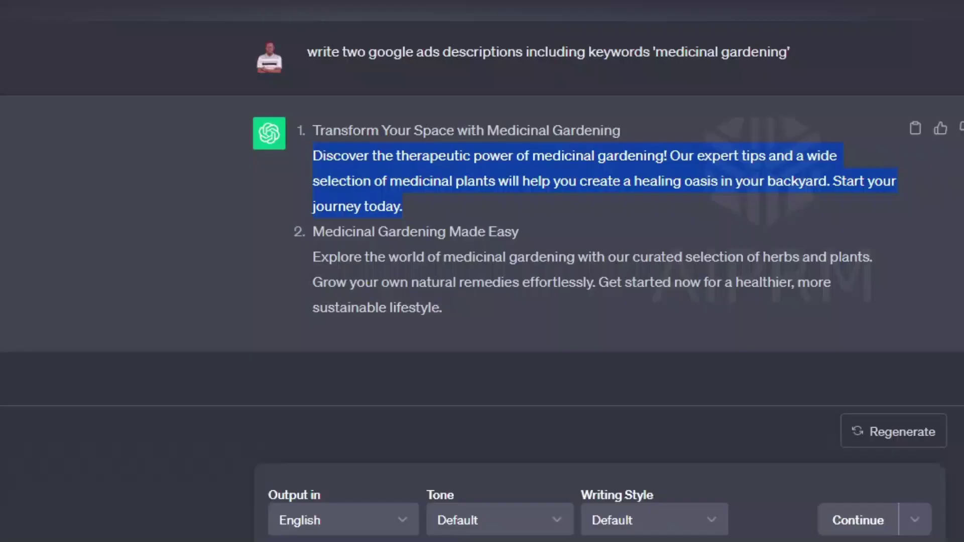
Copy "Explore the world of medicinal gardening with our curated selection of herbs and plants." from ChatGPT into the second ad description in Google Ads
click(274, 259)
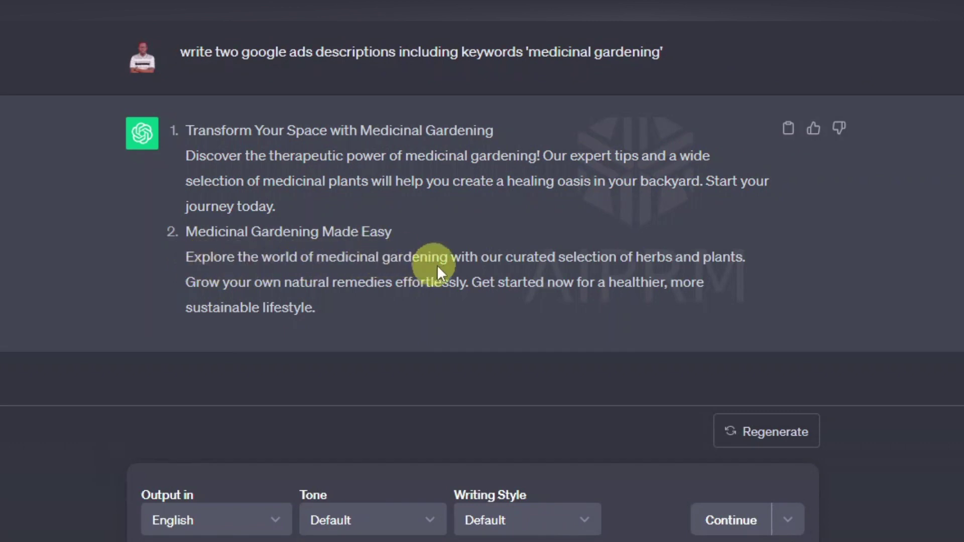
drag(186, 258, 751, 256)
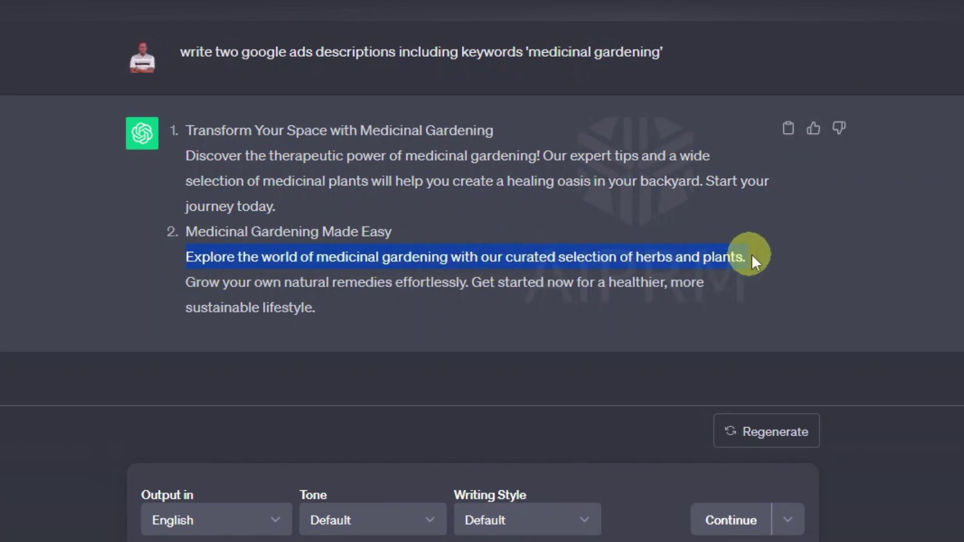
right_click(705, 262)
click(758, 275)
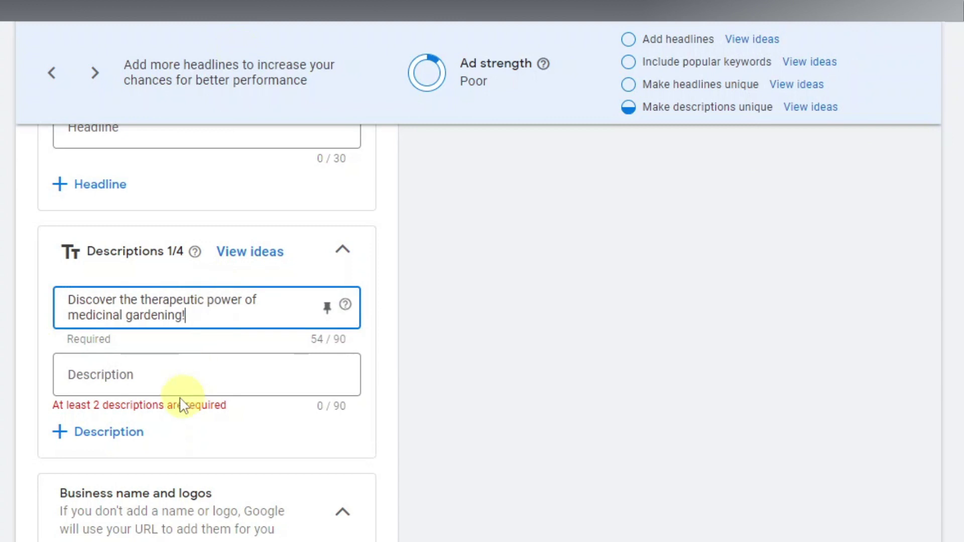
click(106, 375)
right_click(107, 375)
click(158, 517)
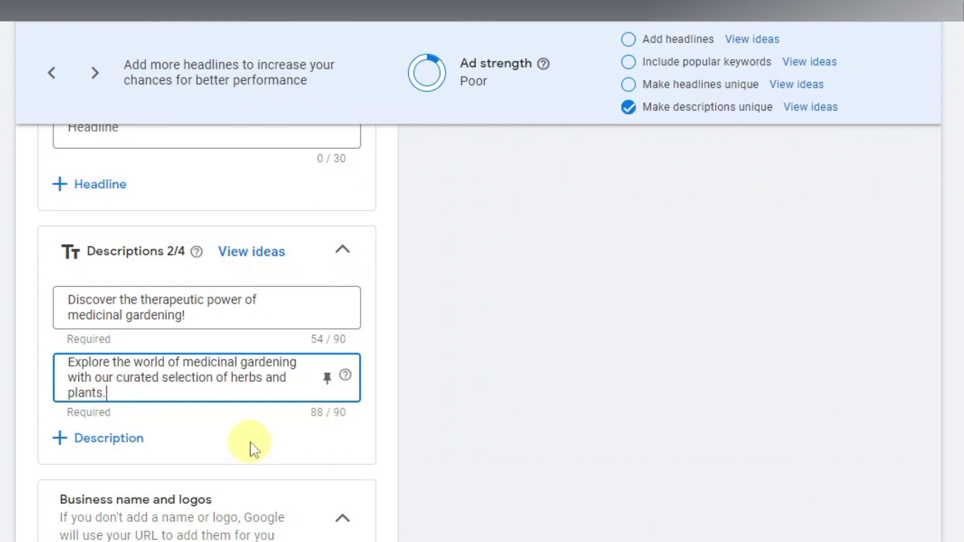
Examine the entered headlines and descriptions, the optional ad assets and how the texts combine in the mobile ad preview
scroll(249, 457, up, 3)
scroll(224, 383, down, 6)
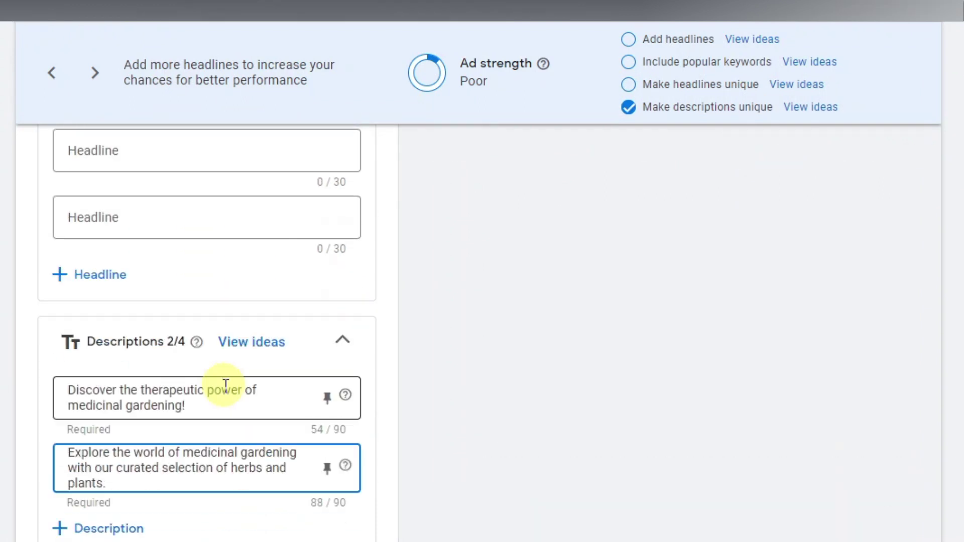
scroll(252, 412, down, 2)
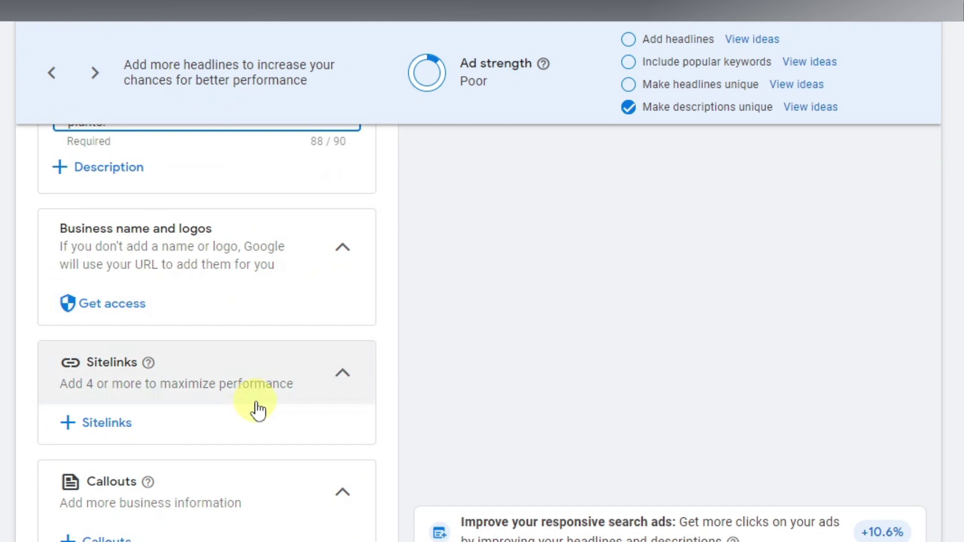
scroll(257, 409, up, 9)
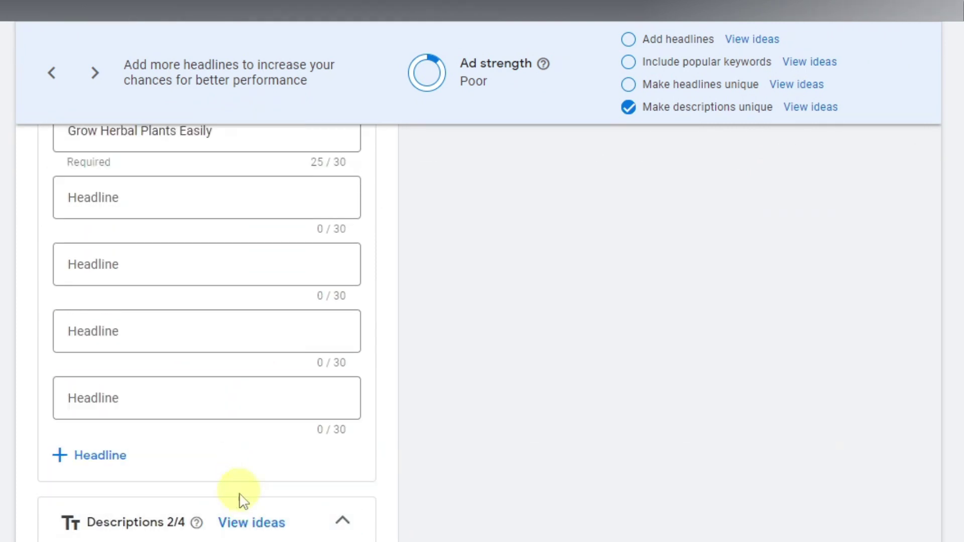
scroll(243, 501, up, 7)
scroll(222, 448, down, 7)
scroll(226, 450, up, 3)
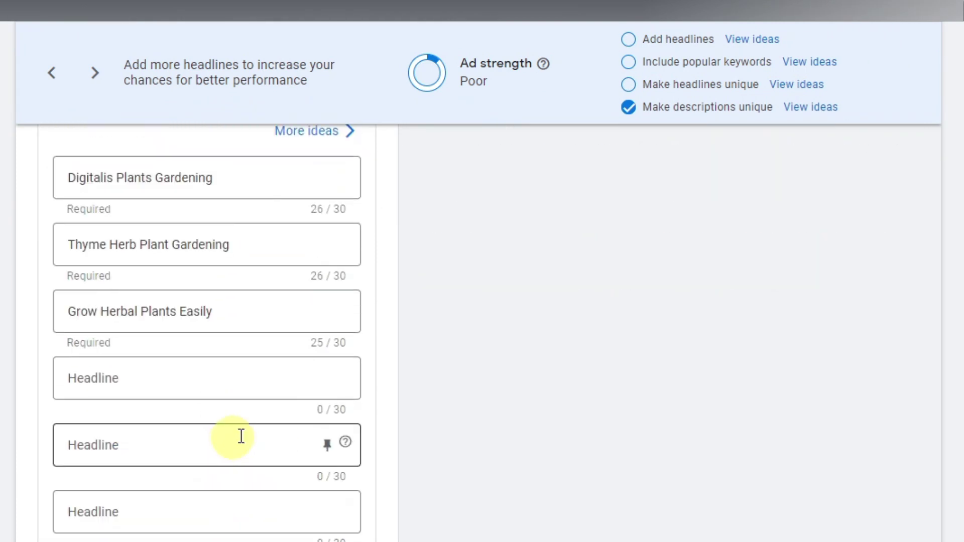
scroll(178, 467, down, 8)
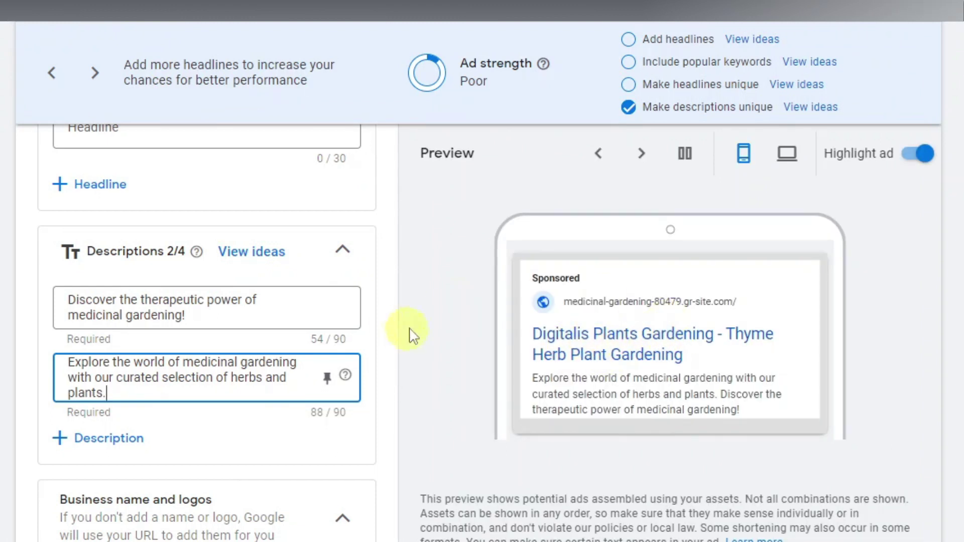
scroll(323, 344, up, 10)
scroll(638, 327, down, 2)
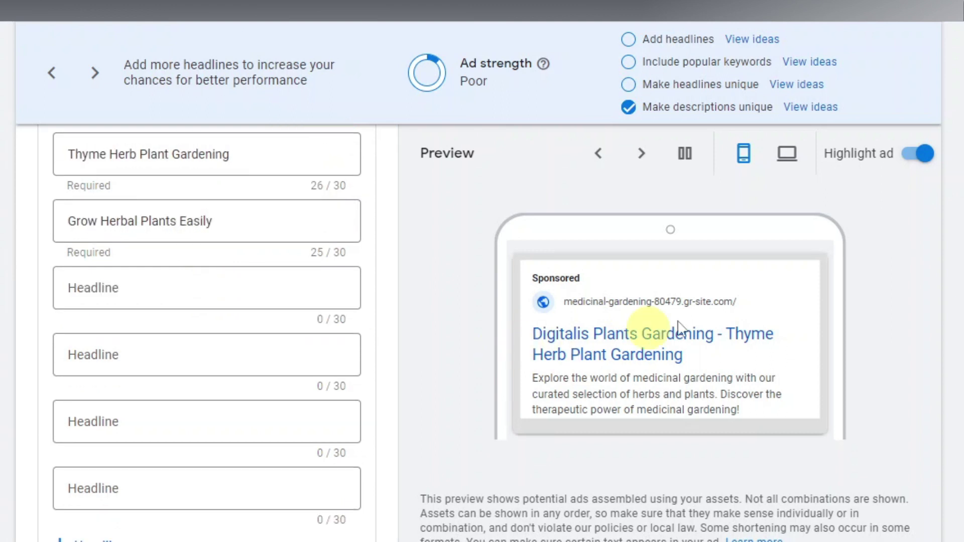
scroll(628, 387, down, 2)
scroll(653, 382, down, 5)
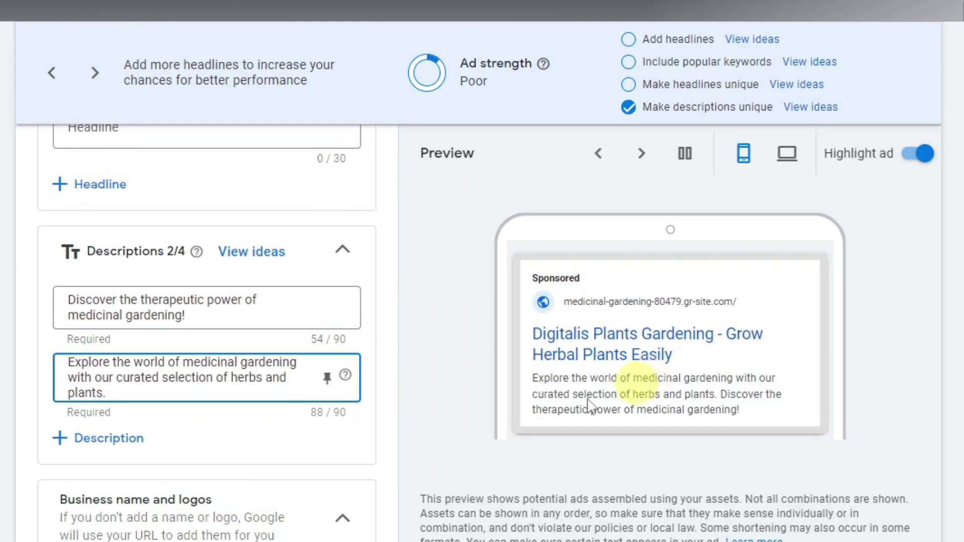
Leave sitelinks, callouts and other assets empty, proceed to the Budget page and accept the identity confirmation request
scroll(144, 316, down, 9)
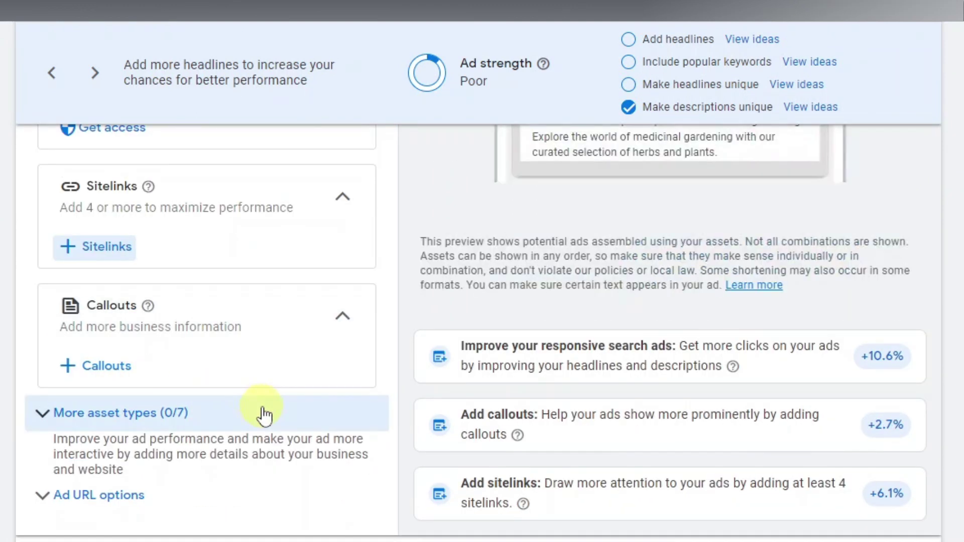
scroll(263, 408, down, 3)
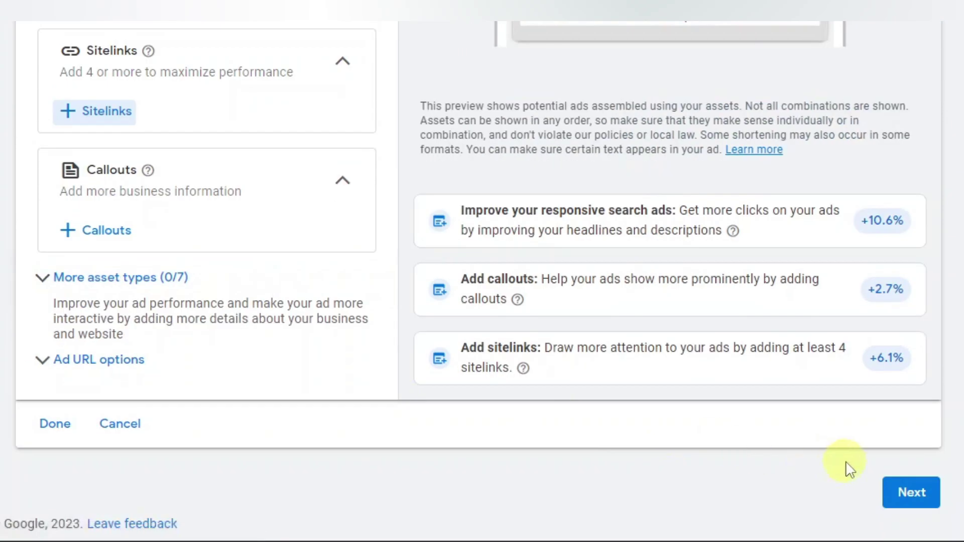
click(913, 493)
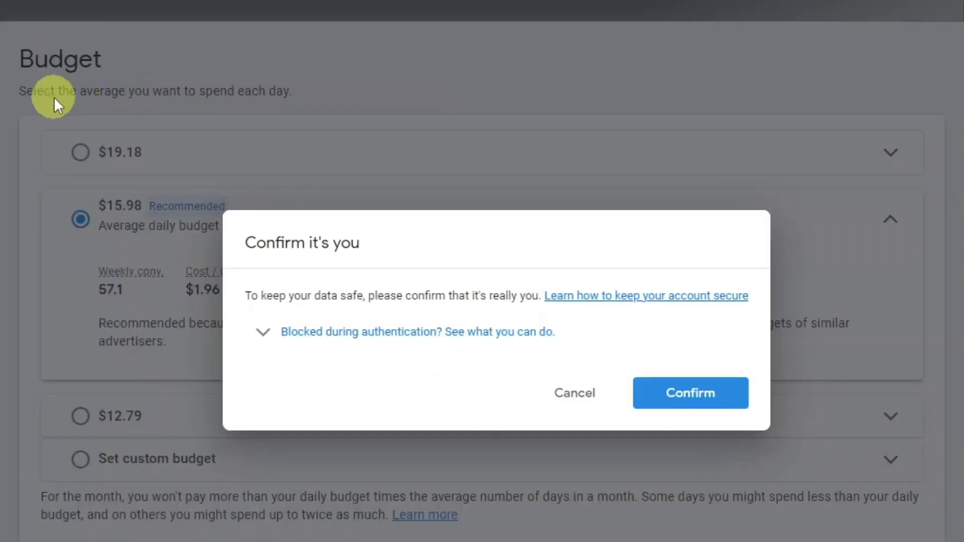
click(691, 397)
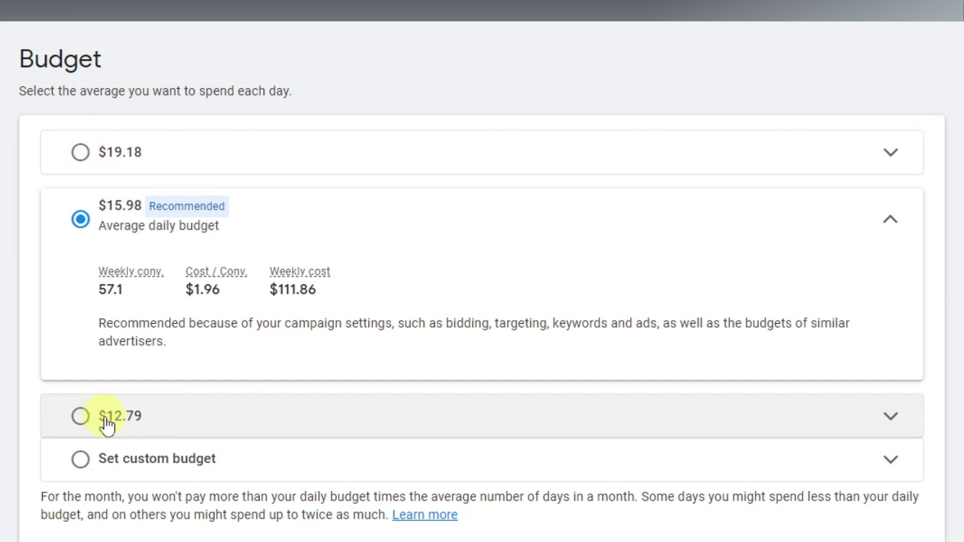
Set a custom average daily budget of $10 and proceed to the campaign review
click(188, 460)
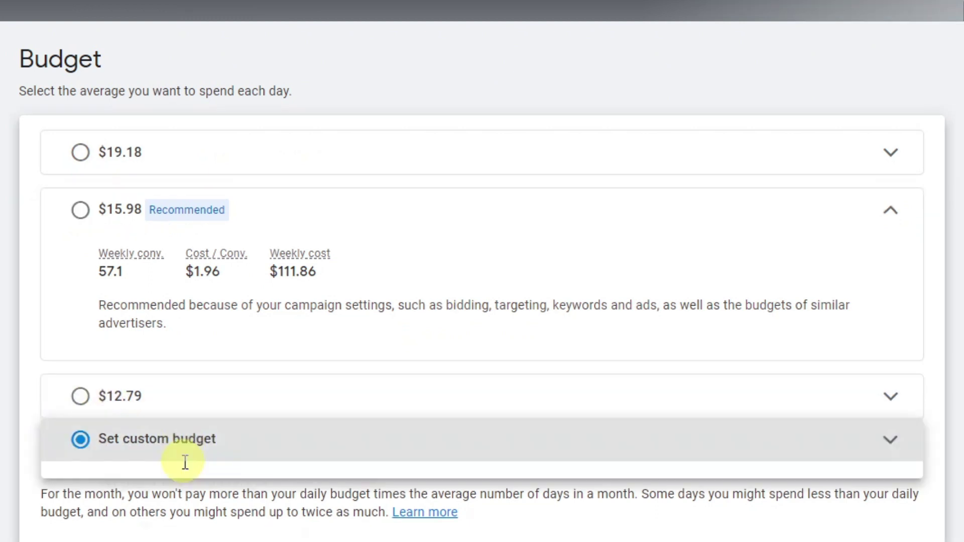
click(133, 381)
text(105.98)
double_click(133, 380)
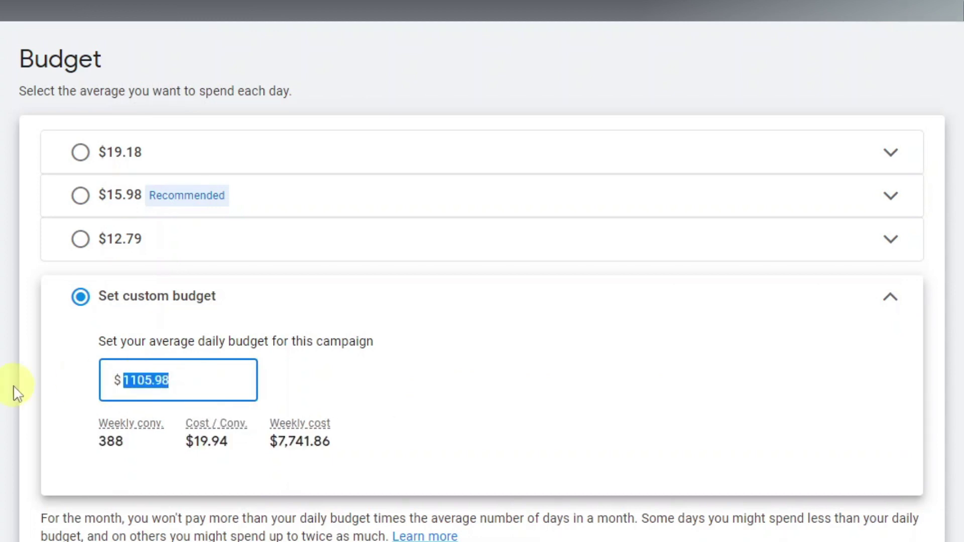
text(10)
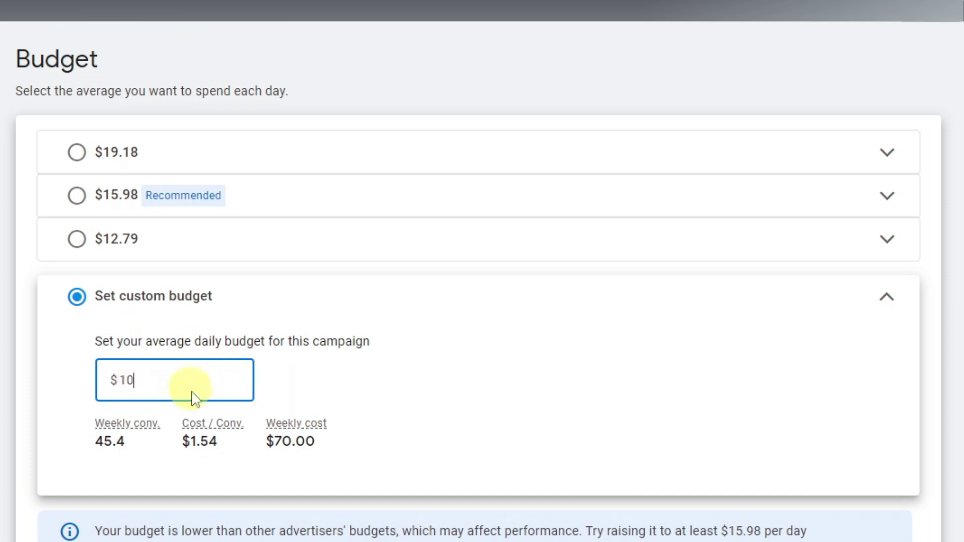
scroll(415, 466, down, 1)
click(915, 494)
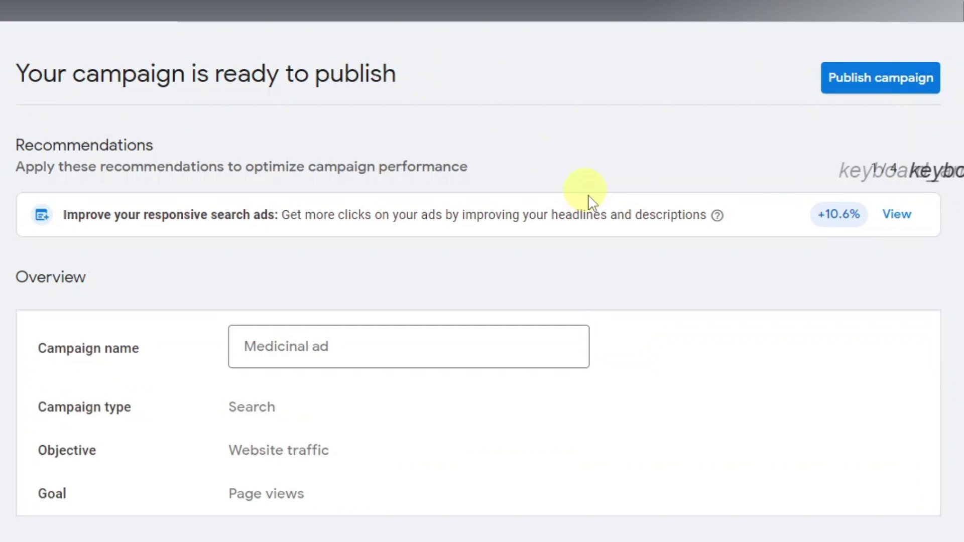
Review the campaign's overview, bidding, settings, keywords, ads and budget, and look over the Medicinal Gardening Kit landing page
scroll(496, 191, down, 2)
scroll(496, 190, down, 12)
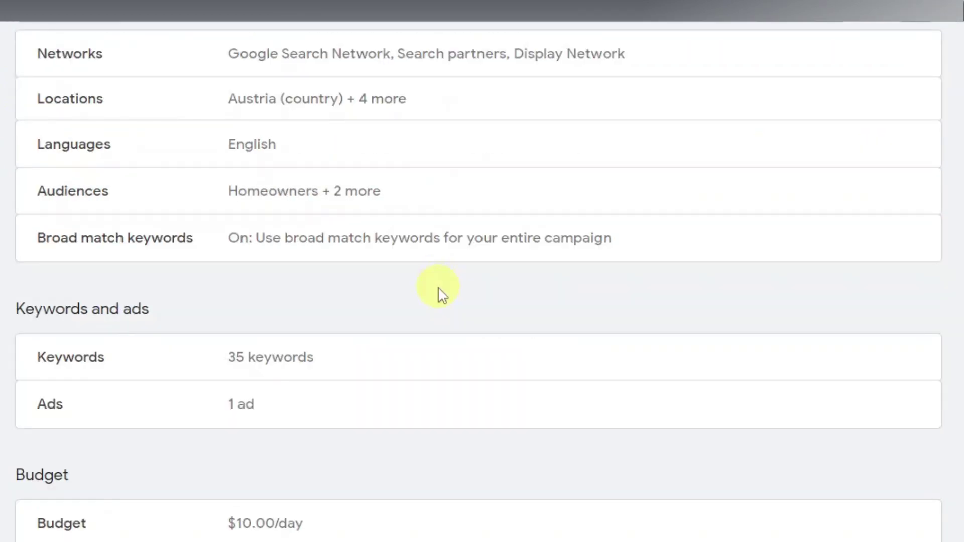
scroll(442, 364, up, 14)
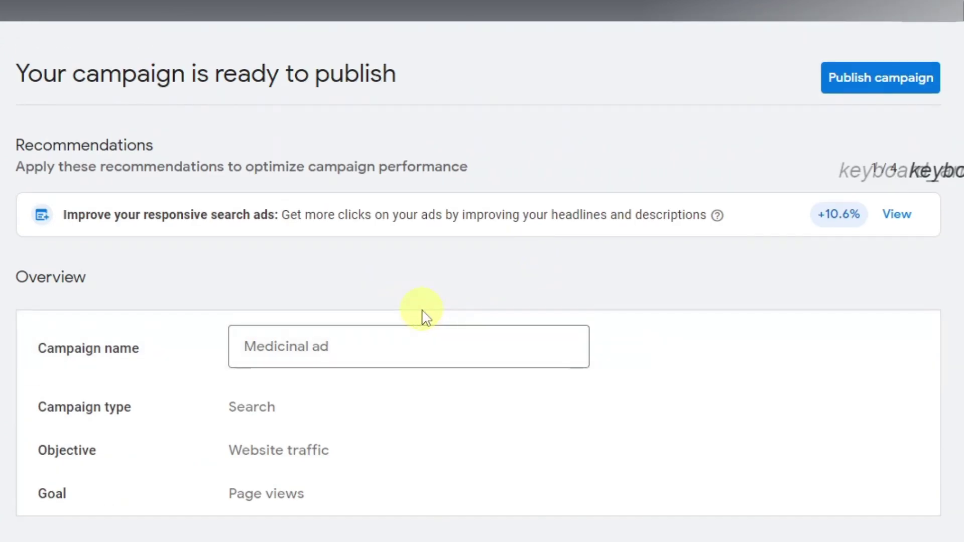
scroll(216, 341, down, 3)
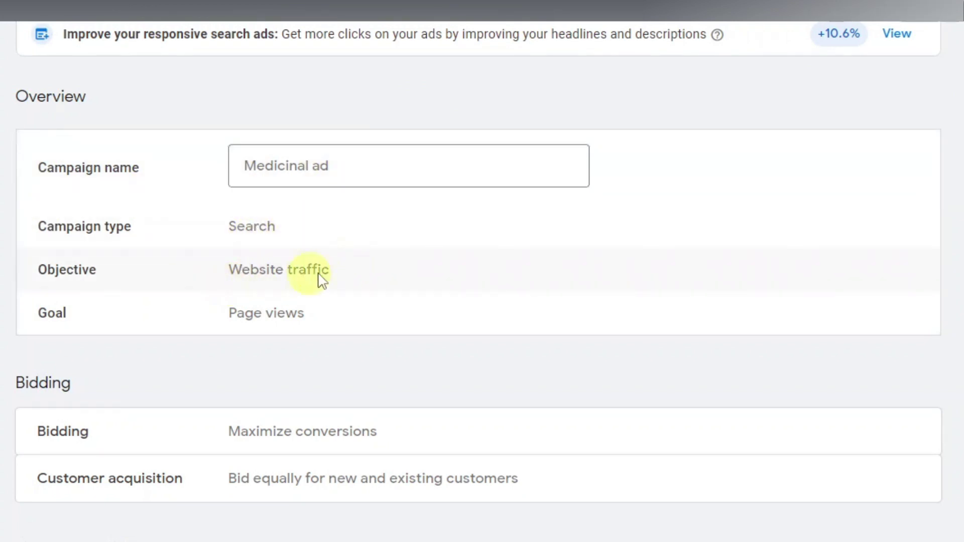
scroll(286, 340, down, 2)
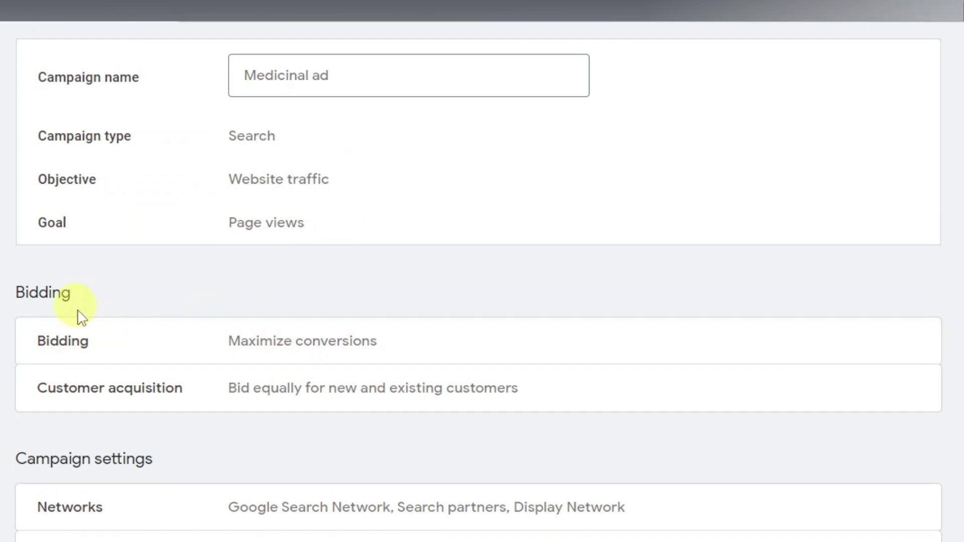
scroll(249, 324, down, 2)
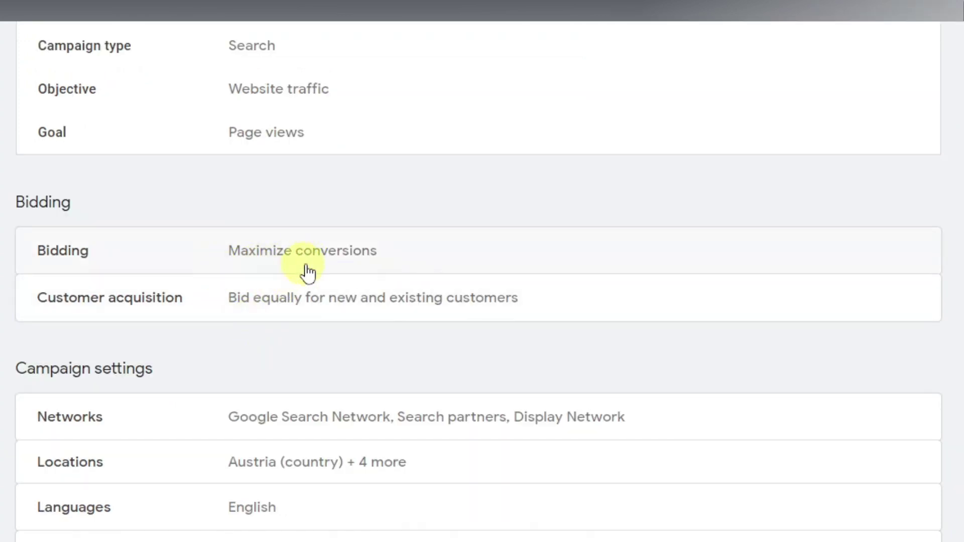
scroll(265, 364, down, 2)
scroll(264, 368, down, 6)
scroll(327, 444, up, 15)
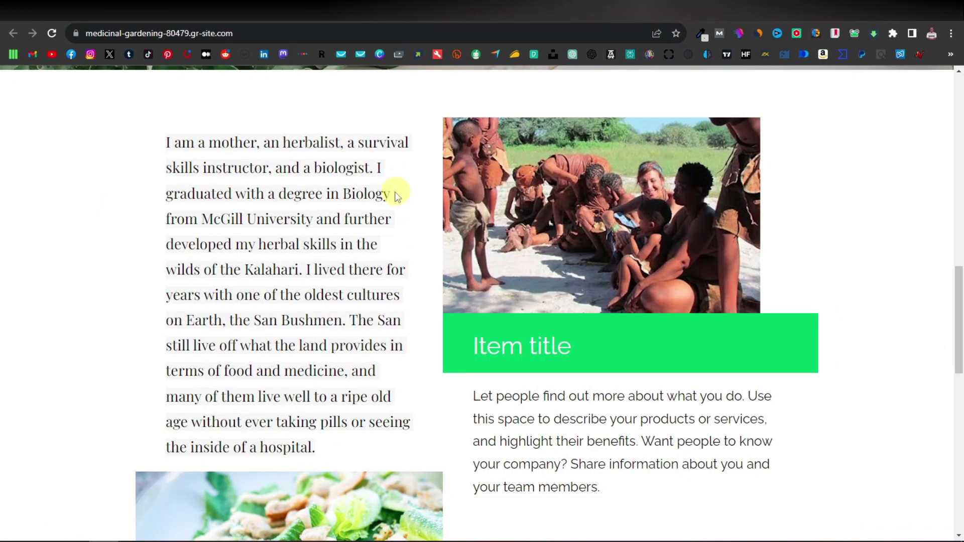
scroll(394, 193, up, 15)
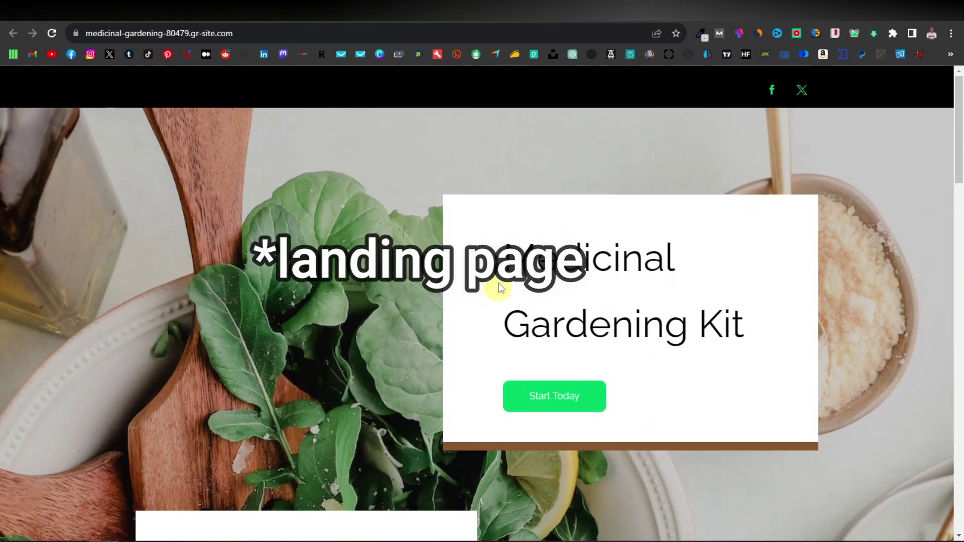